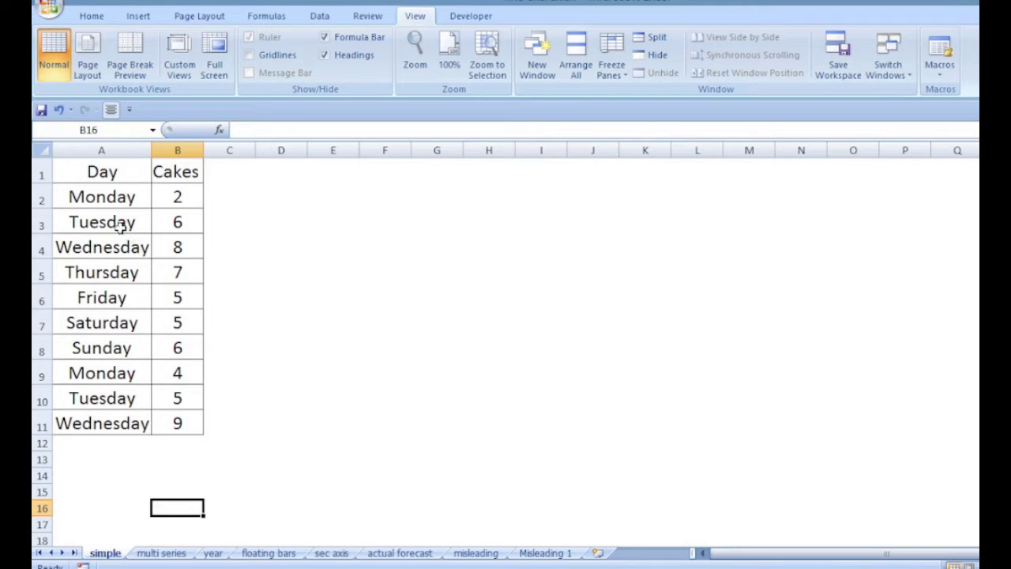
Insert a basic 2-D line chart of the Day and Cakes data on the simple sheet.
left_click_drag(92, 168, 174, 419)
left_click(173, 419)
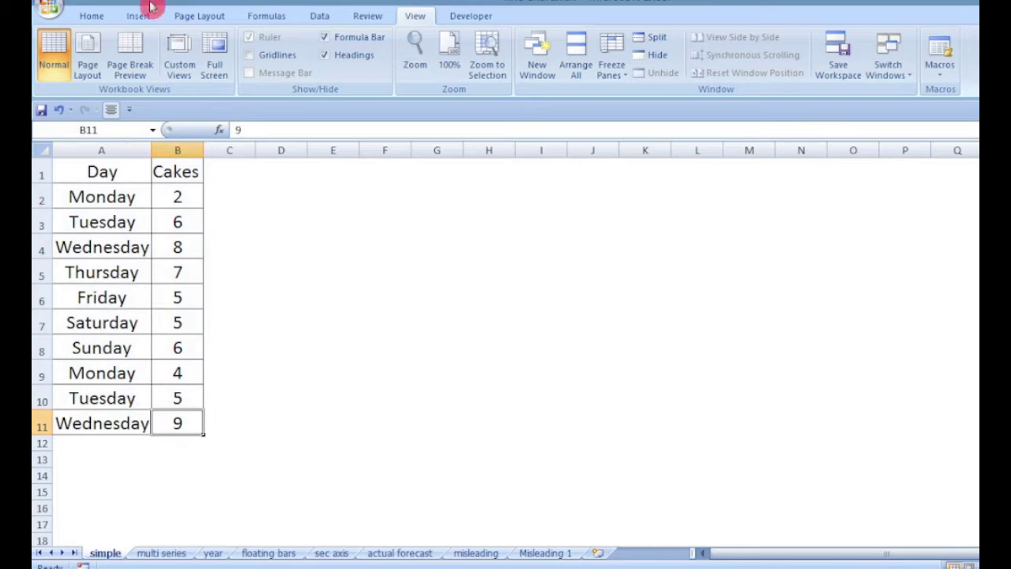
left_click(138, 16)
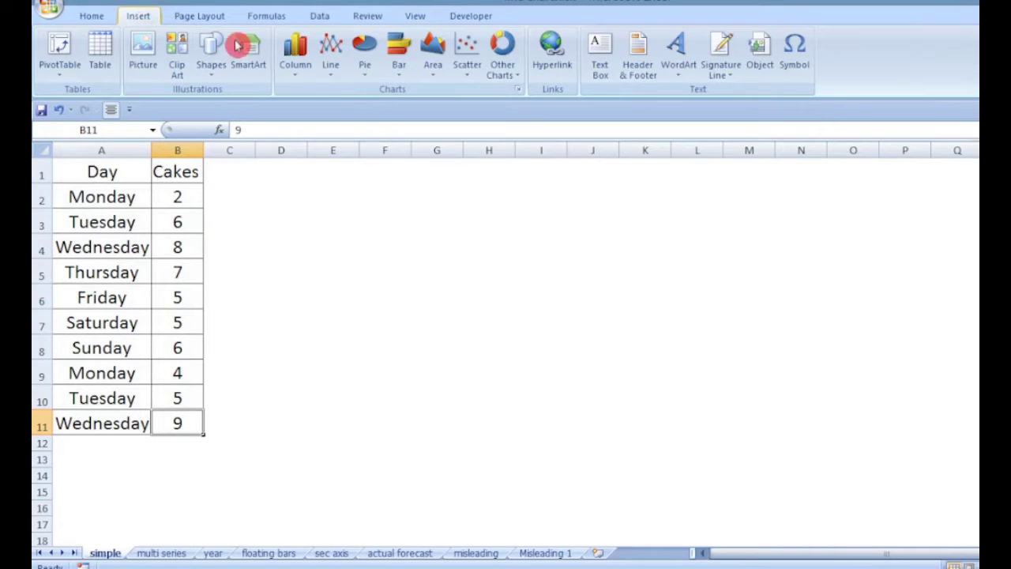
left_click(330, 57)
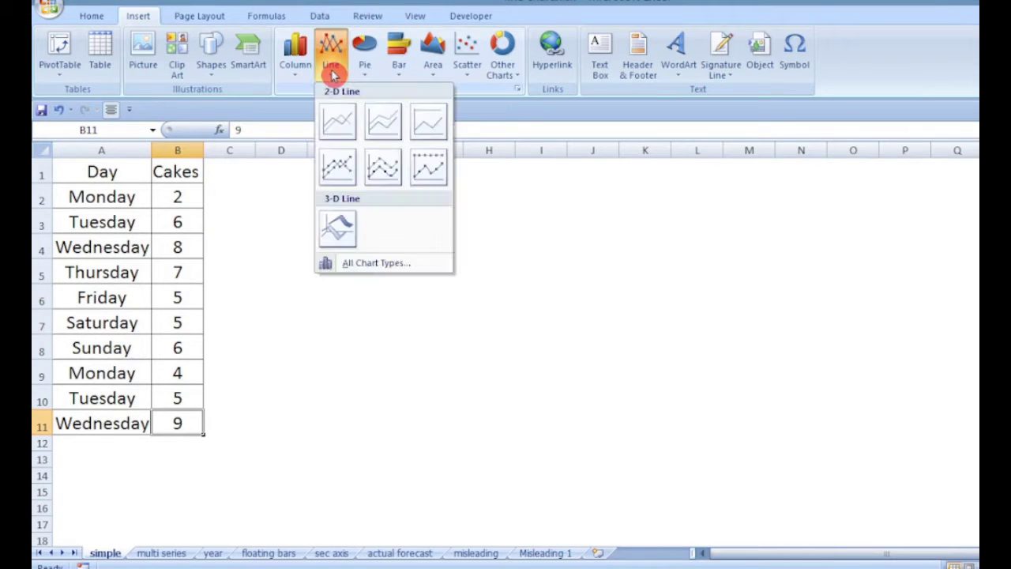
left_click(339, 118)
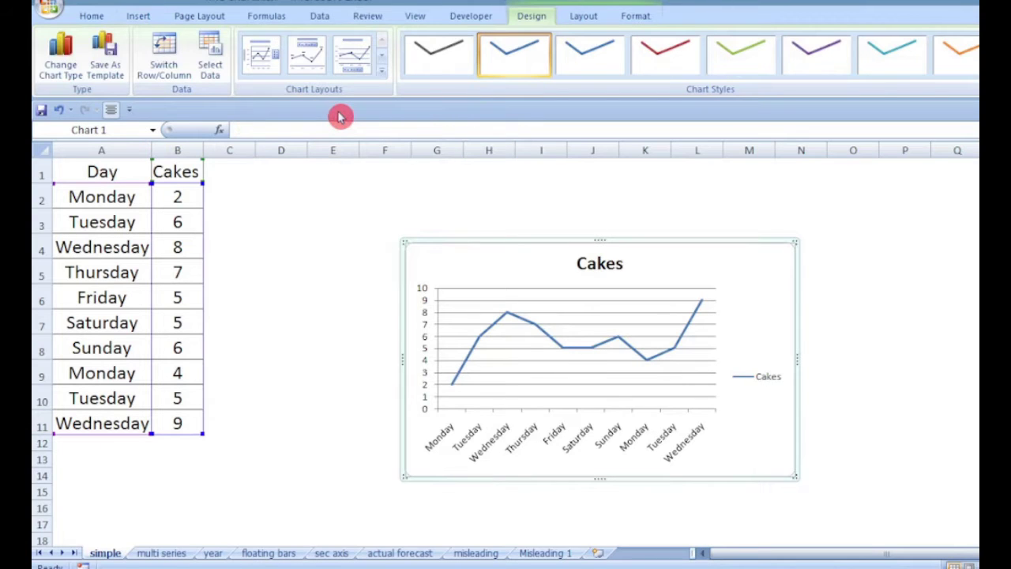
left_click(460, 402)
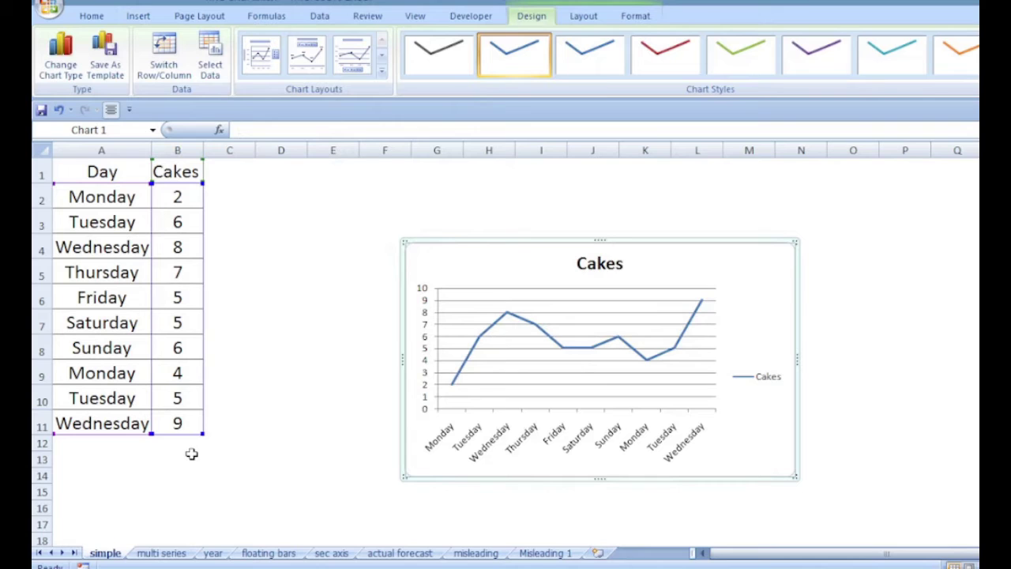
On the multi series sheet, insert a basic 2-D line chart of the table and place it, reduced in size, below the data.
left_click(157, 555)
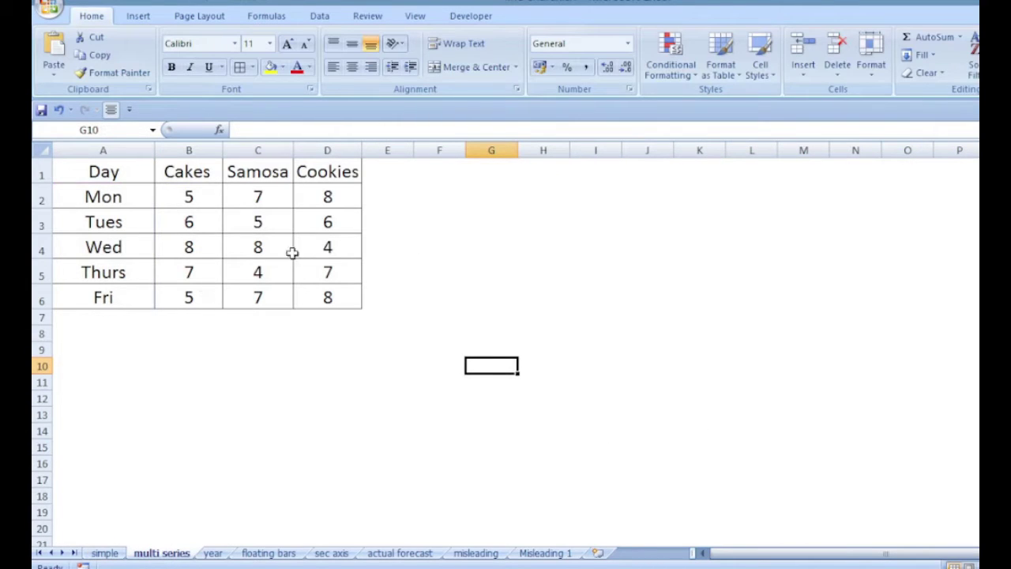
left_click(537, 305)
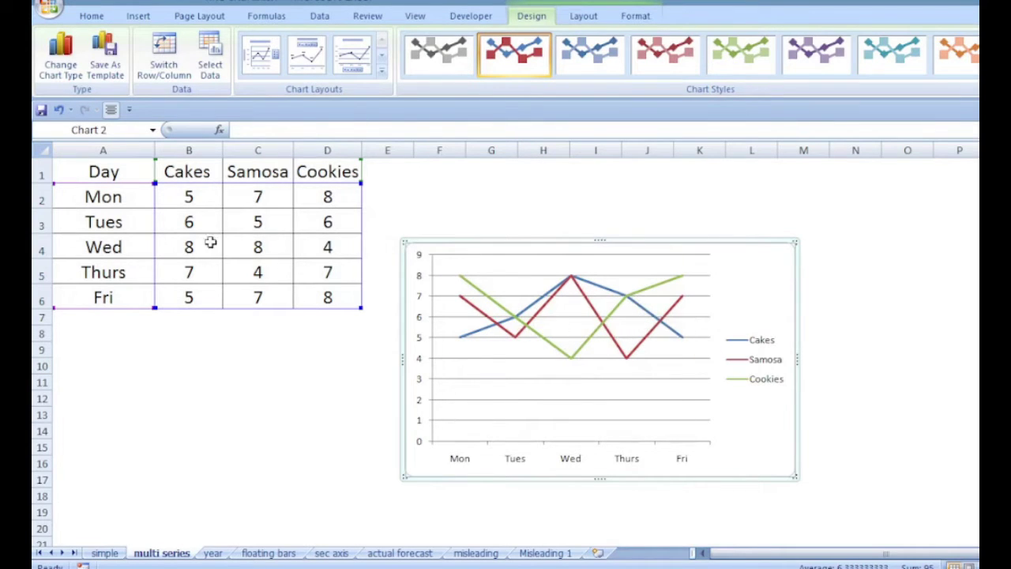
left_click_drag(794, 242, 217, 330)
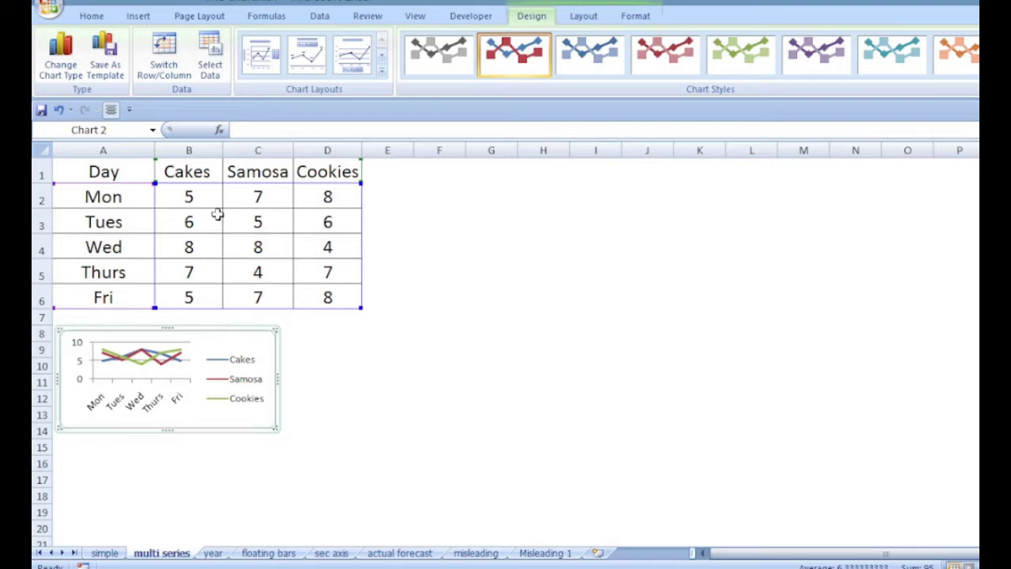
Insert a stacked line chart of the whole table and place it, reduced in size, beside the first chart.
left_click(103, 169)
key("alt+F1")
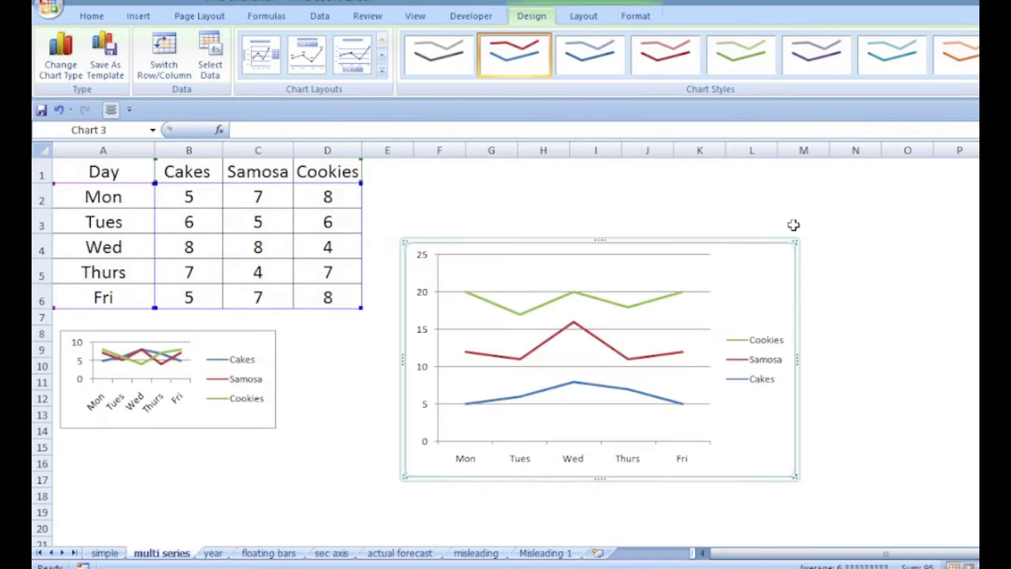
left_click_drag(796, 239, 688, 334)
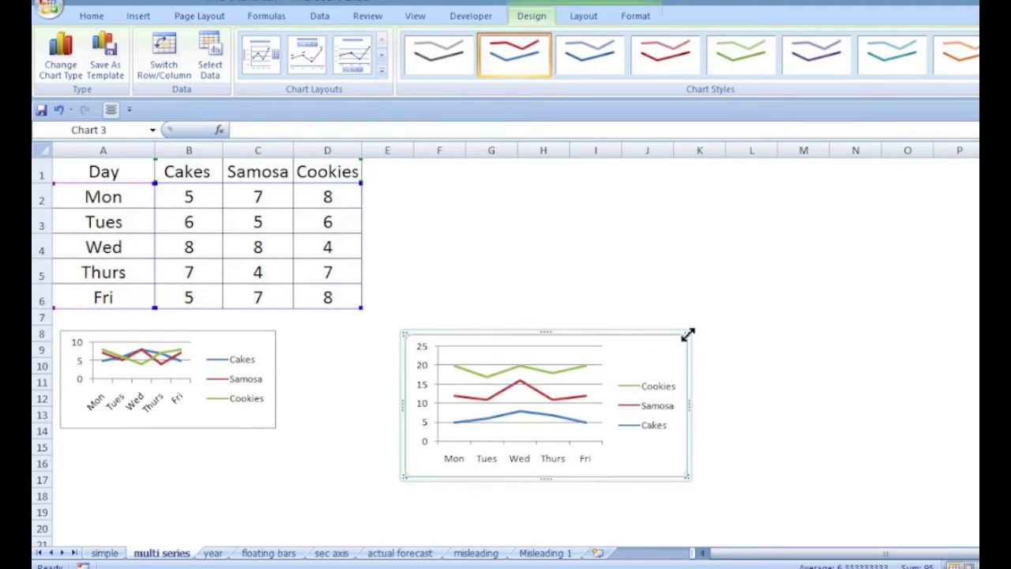
left_click(477, 408)
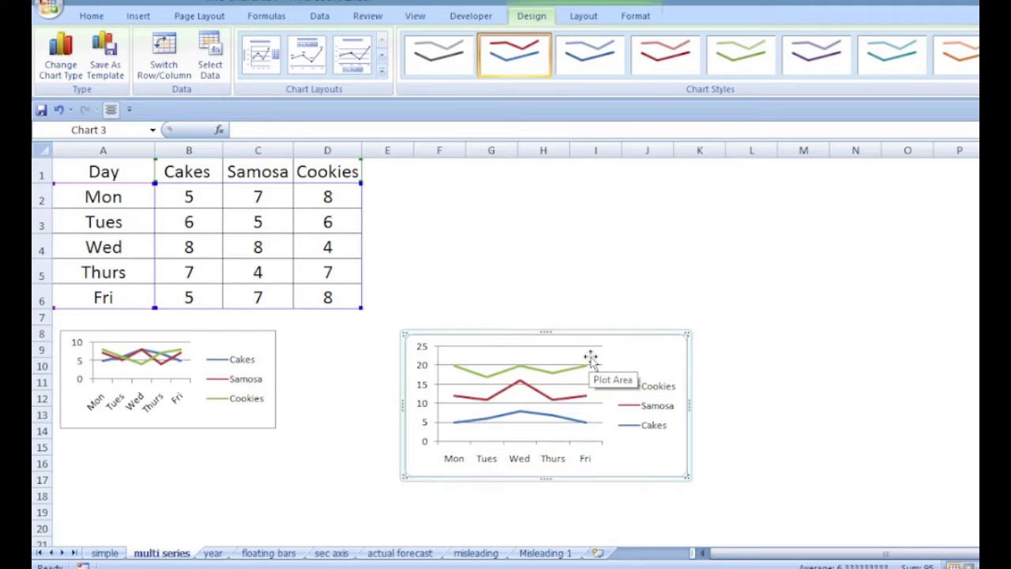
left_click_drag(520, 355, 404, 351)
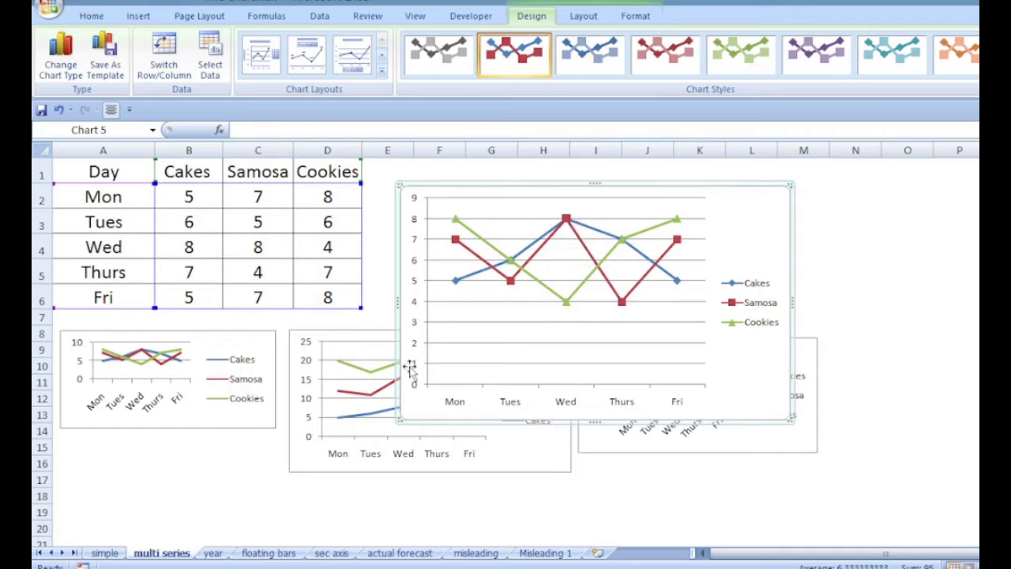
Place the line chart with markers below the first chart and insert a 3-D line chart of the same table.
left_click(512, 286)
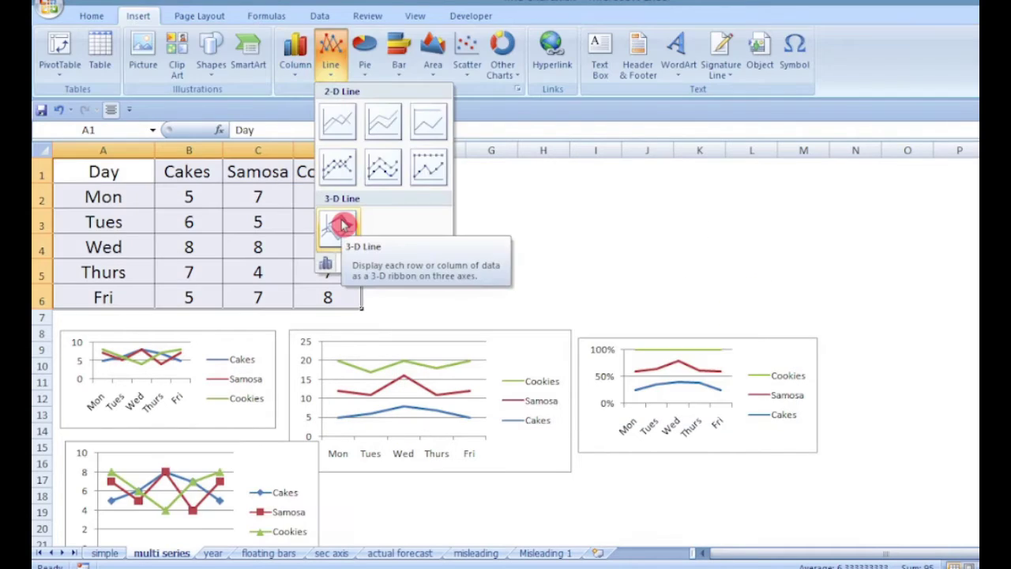
left_click(342, 226)
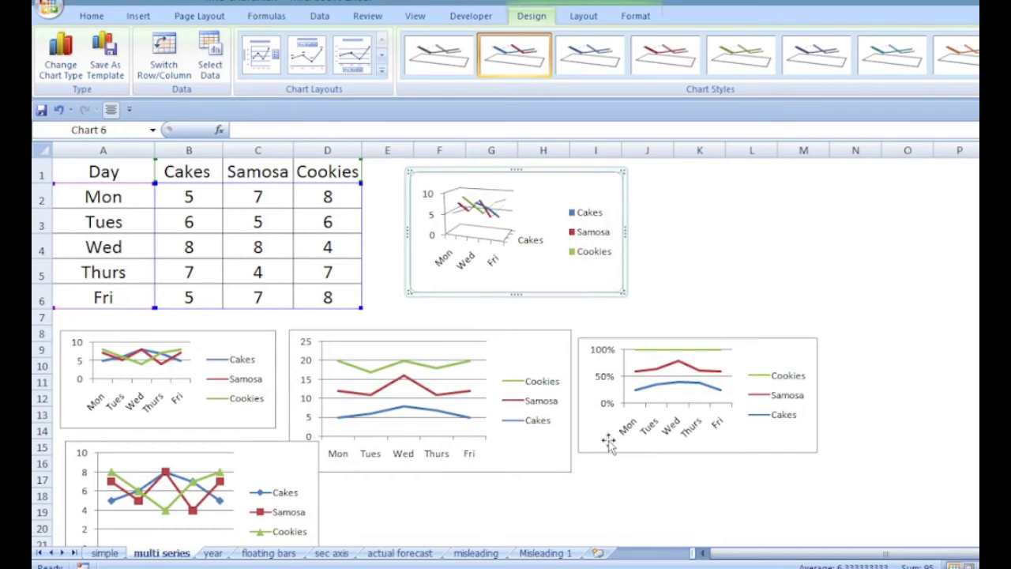
Give the basic line chart the layout with a title, top legend and data labels, and remove the other charts.
left_click(250, 342)
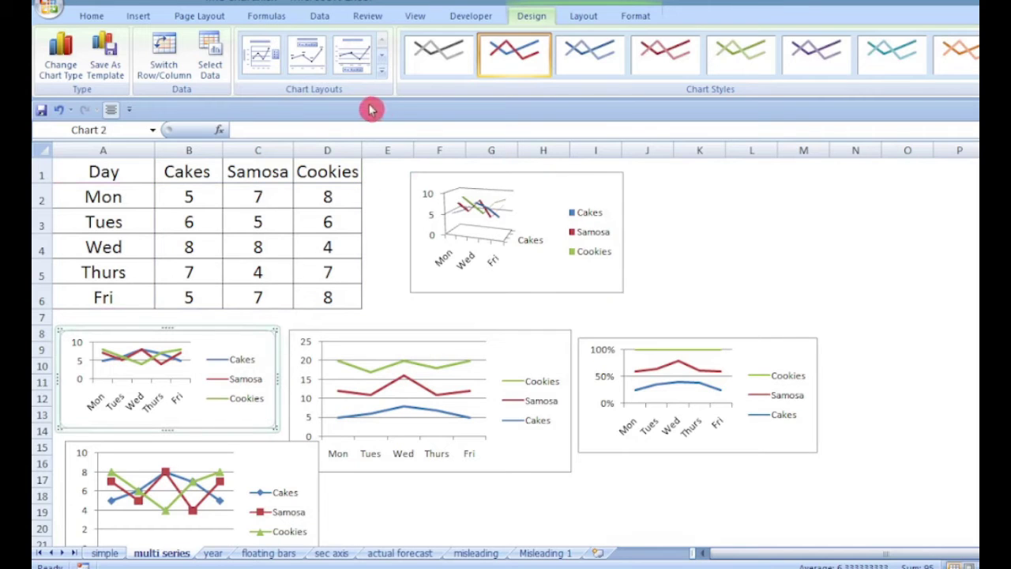
left_click(383, 72)
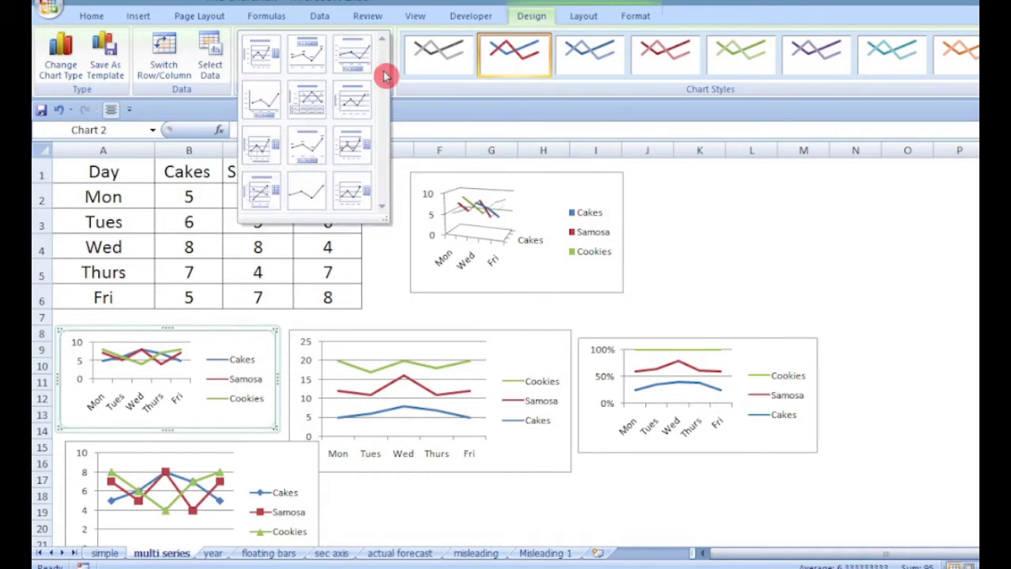
left_click(370, 87)
left_click(800, 455)
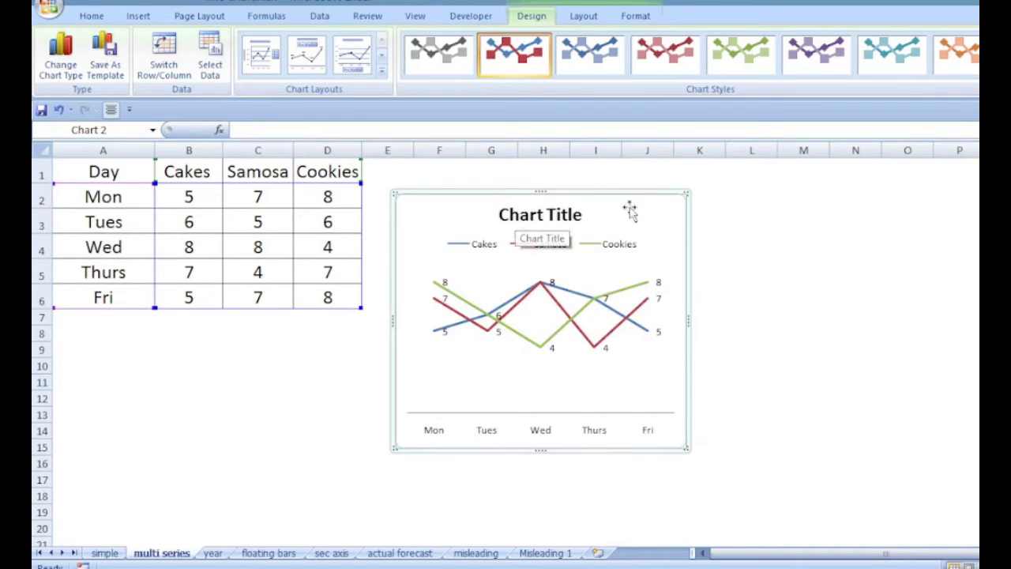
Try the data-table layout on the chart and replace it with the layout with axis titles, drop lines and a right-hand legend.
left_click(381, 70)
left_click(303, 106)
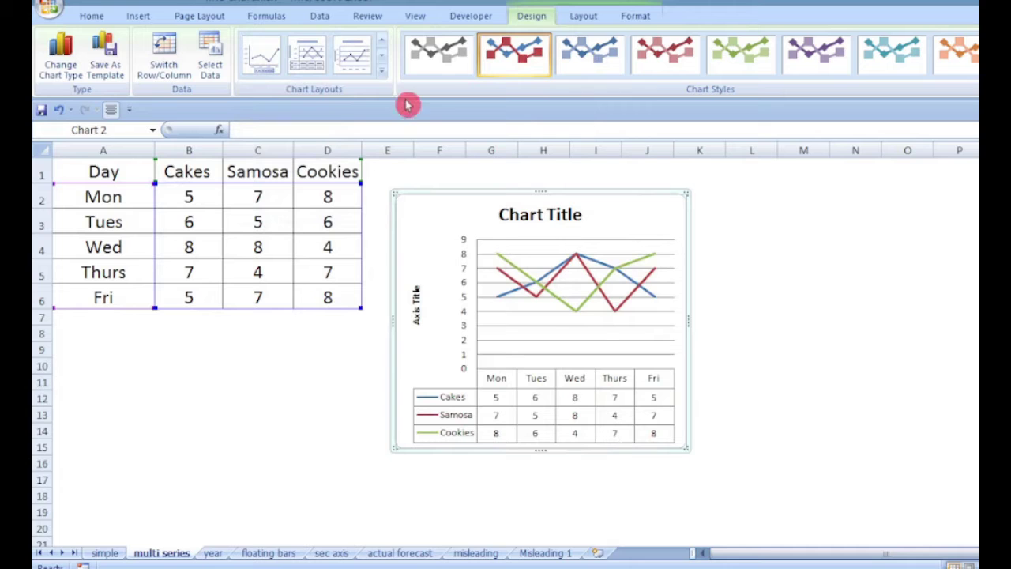
left_click(383, 70)
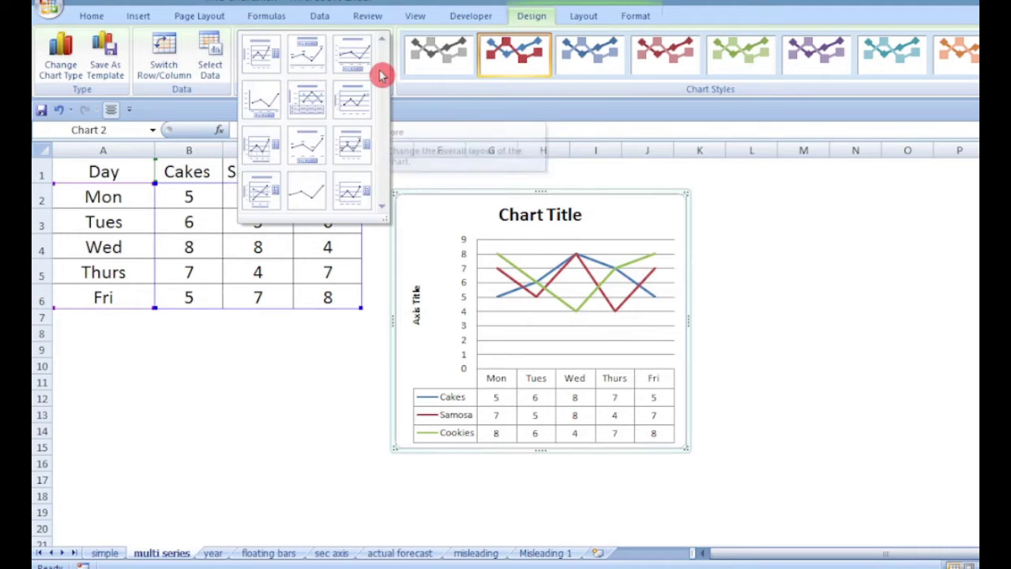
left_click(259, 145)
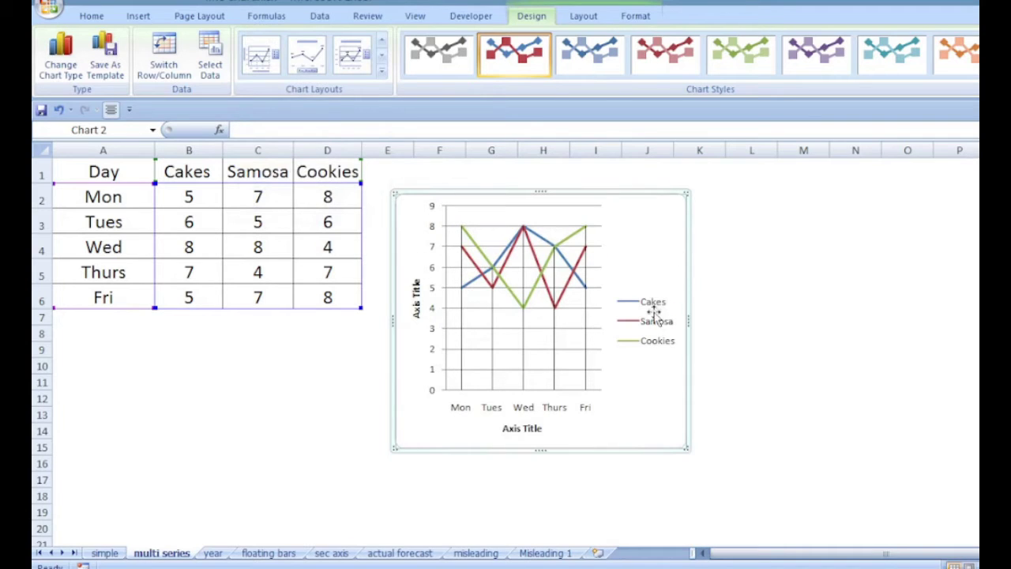
Set the chart's legend position to Bottom without overlapping the chart.
left_click(656, 341)
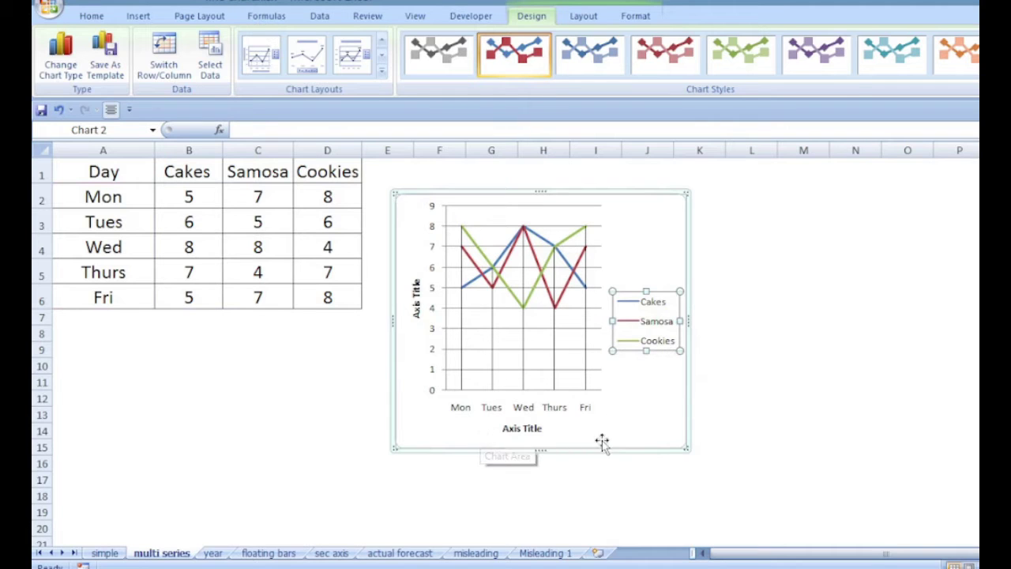
right_click(635, 356)
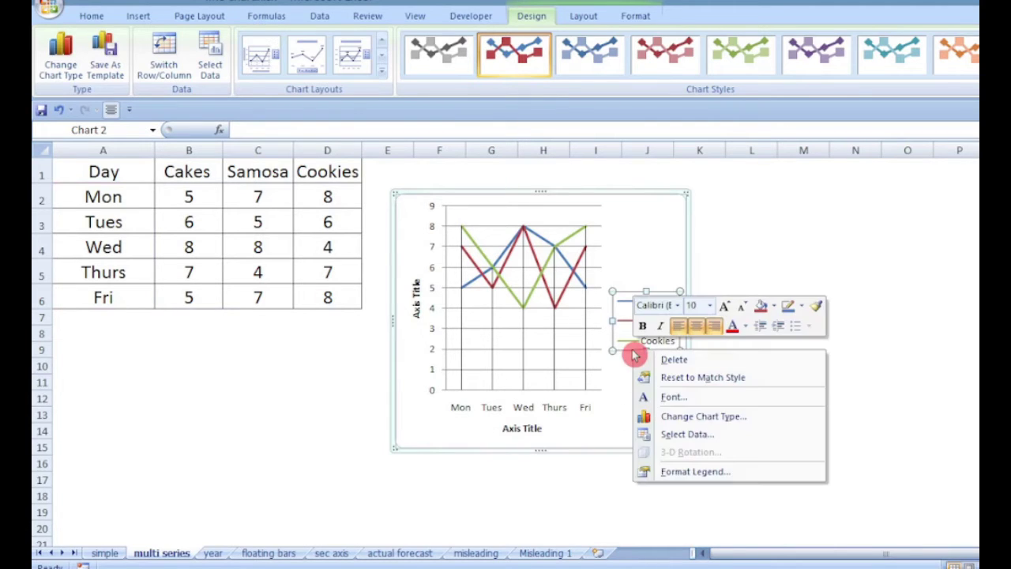
left_click(671, 471)
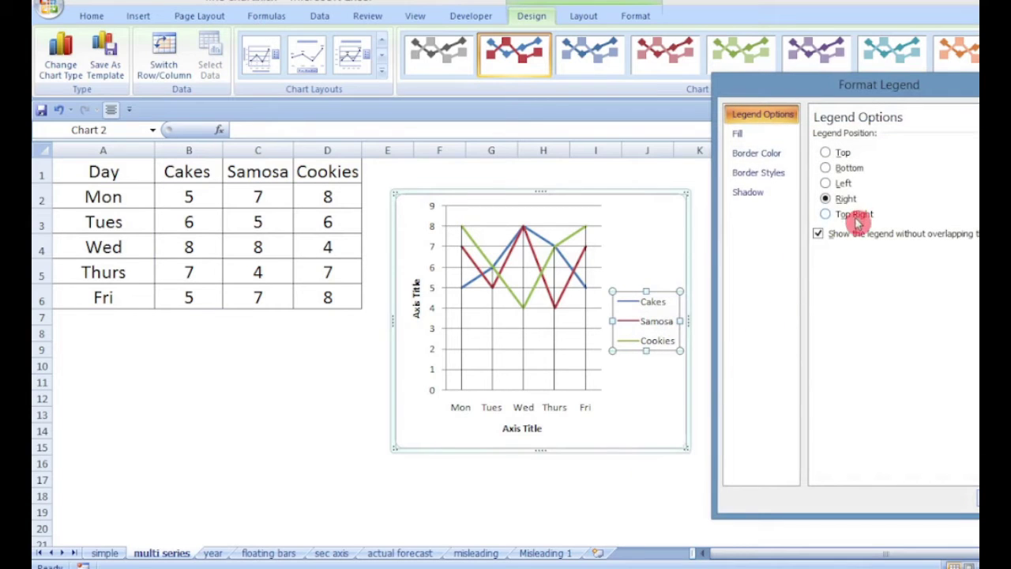
left_click(857, 169)
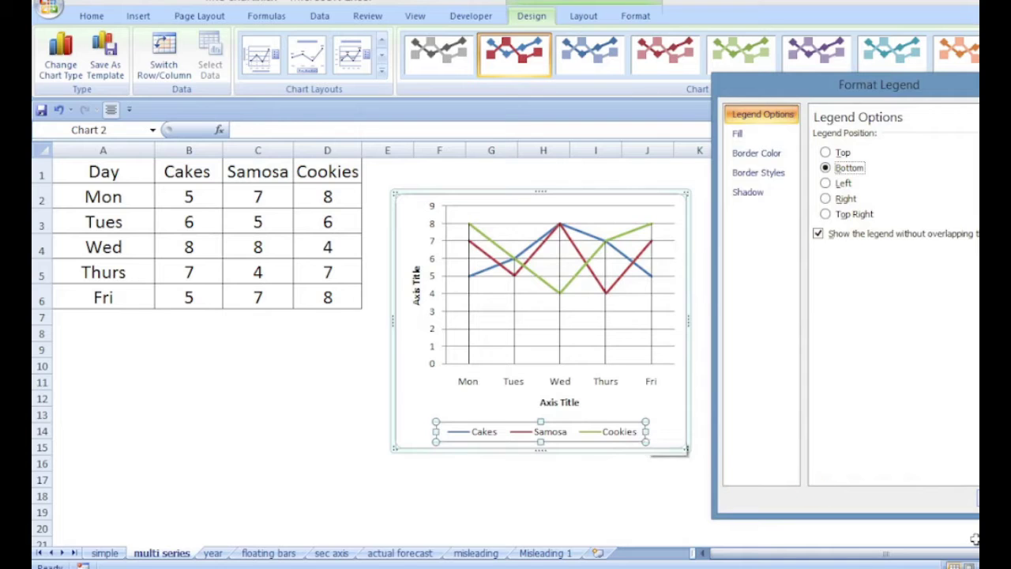
left_click(979, 499)
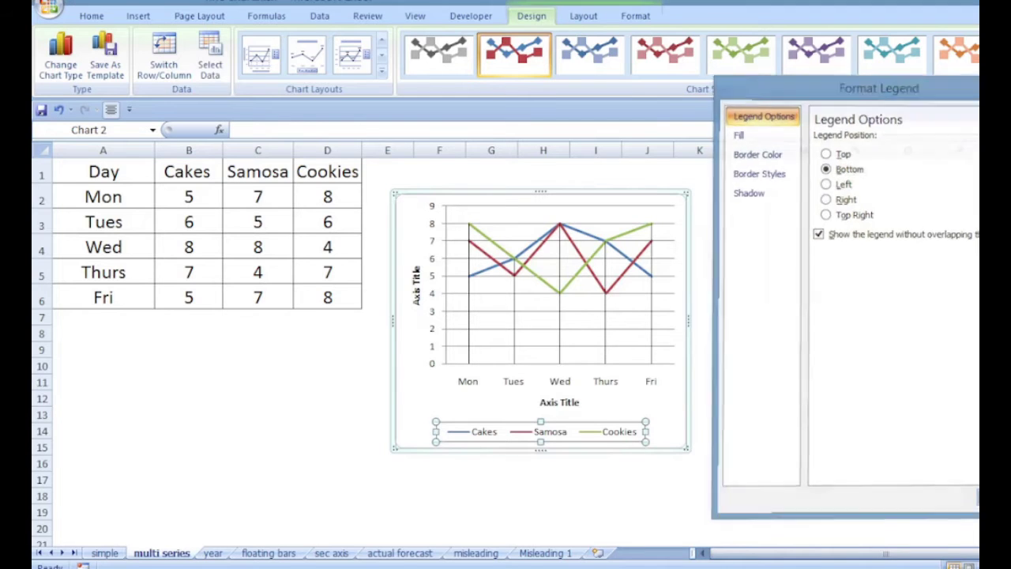
Examine the marker, line color and line style formatting options of the Cakes data series.
left_click(623, 251)
left_click(624, 254)
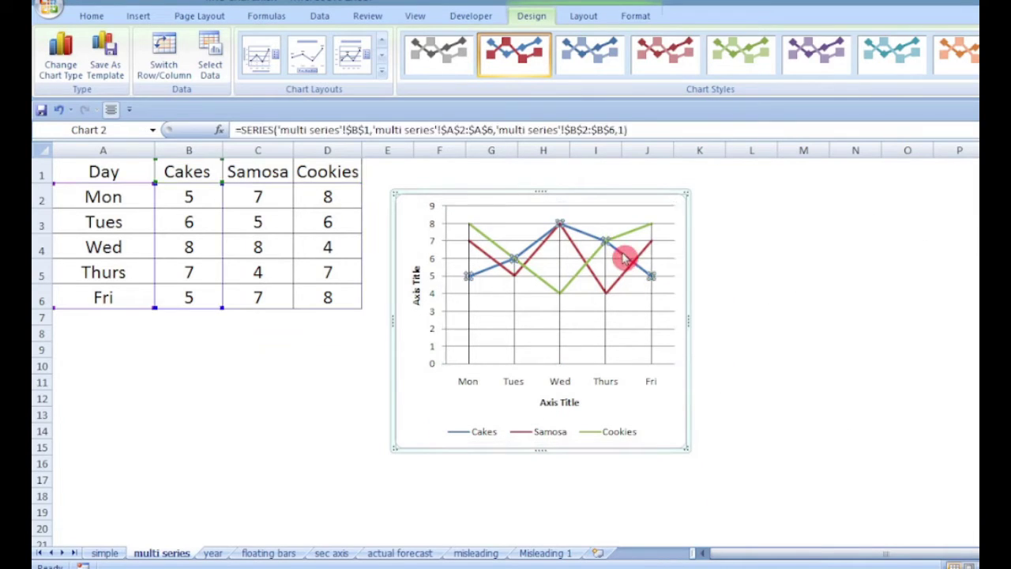
right_click(623, 258)
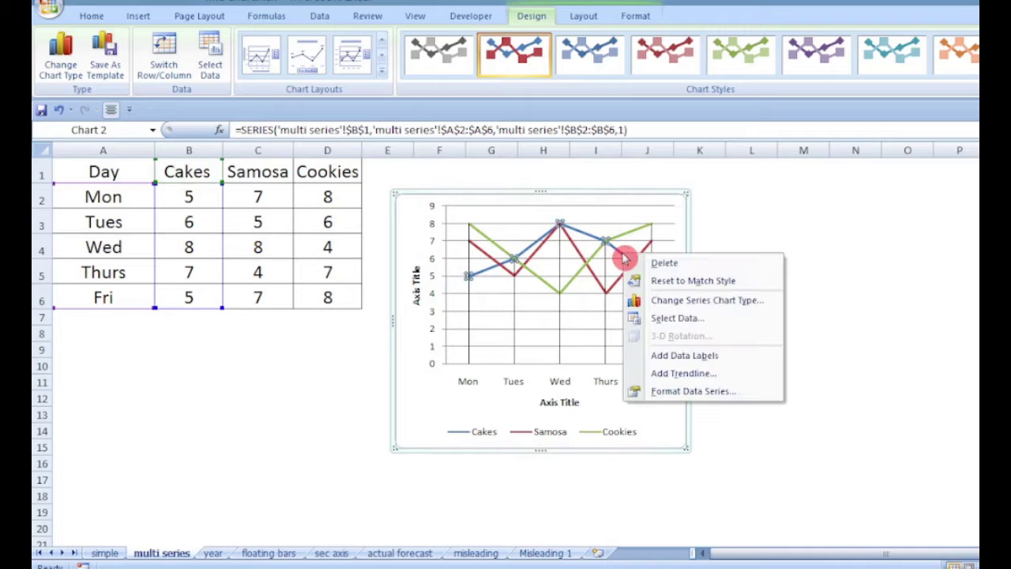
left_click(692, 387)
left_click(760, 134)
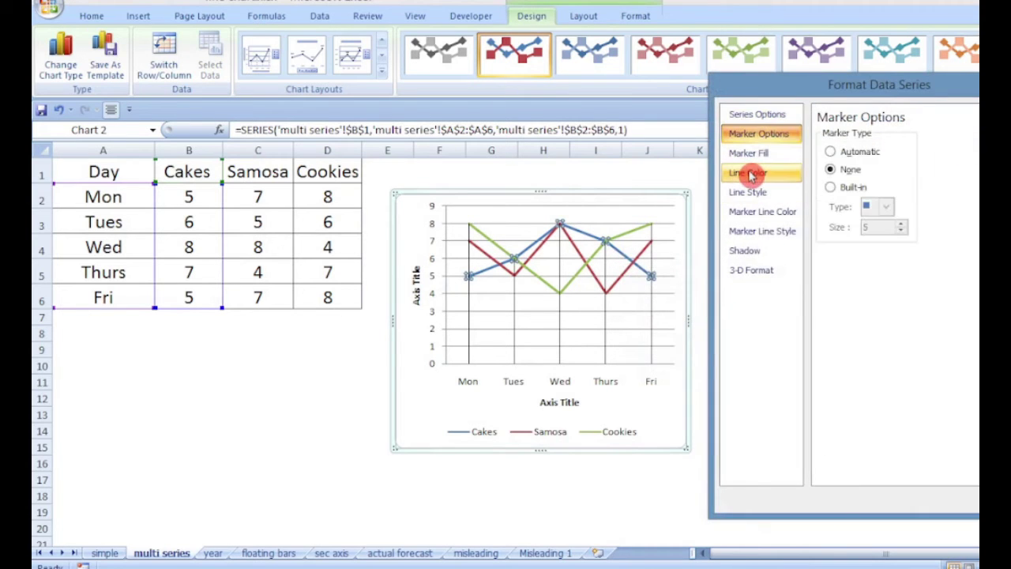
left_click(782, 174)
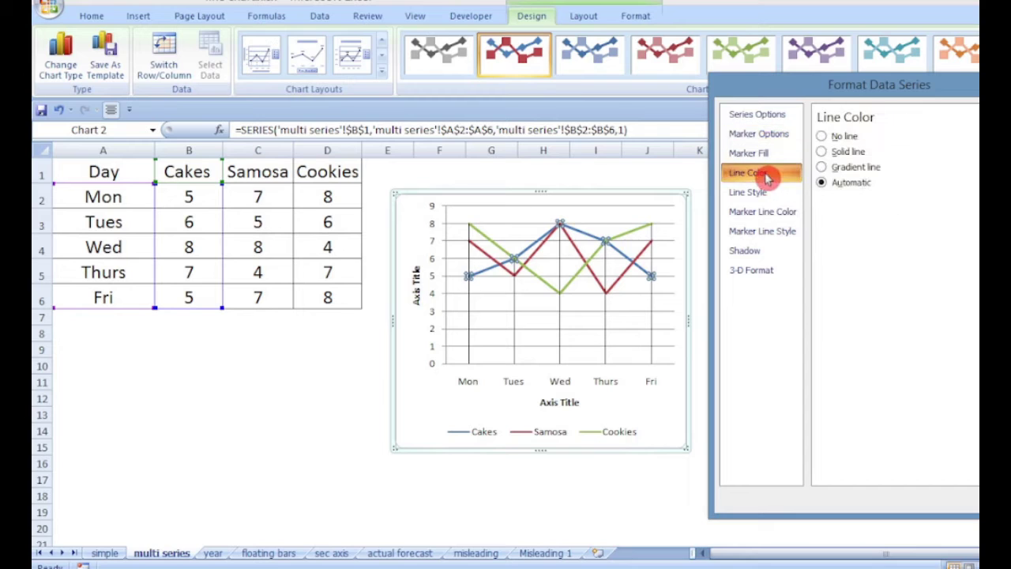
left_click(764, 189)
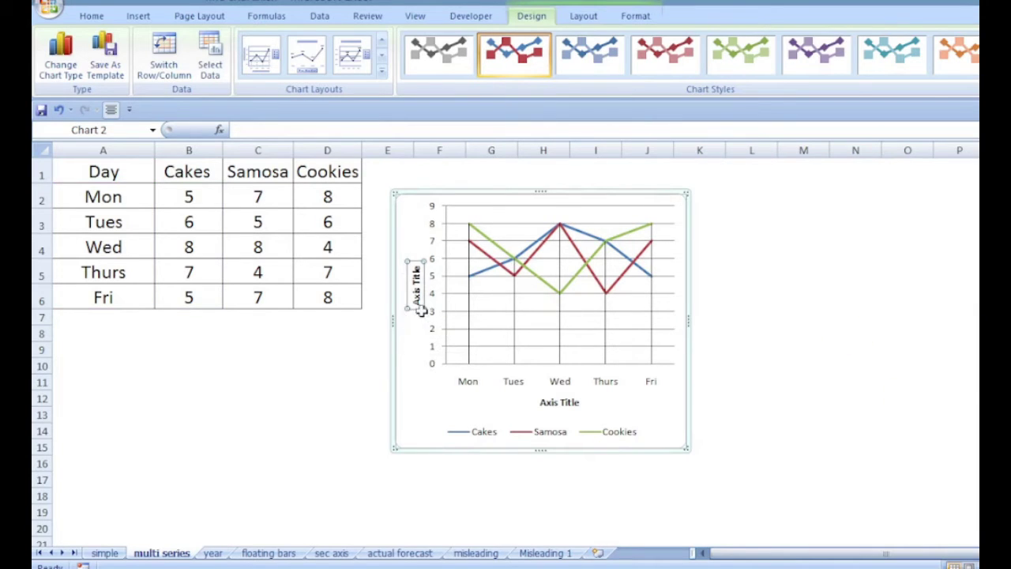
Select the chart's horizontal category axis and open its formatting options.
left_click(584, 18)
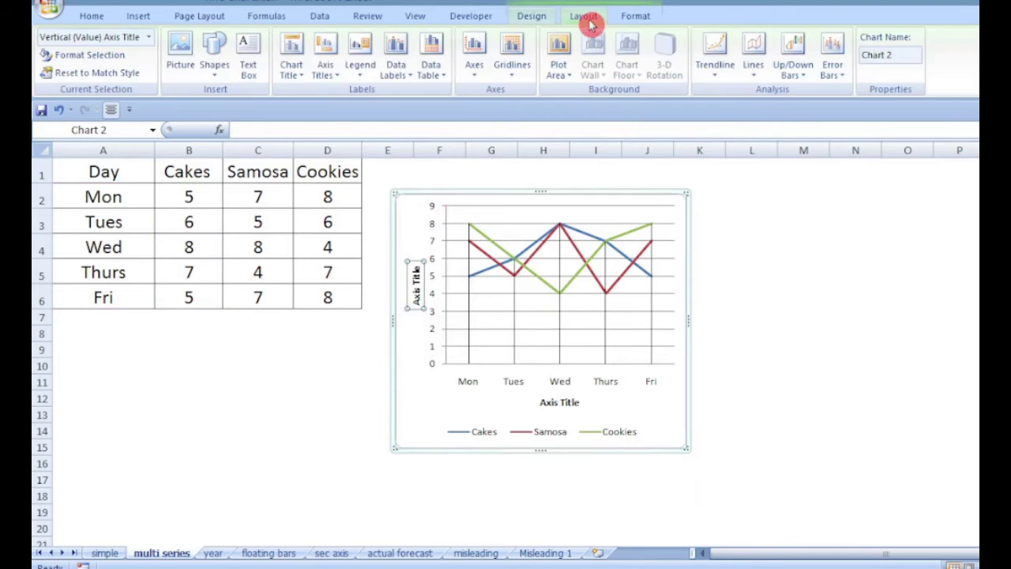
left_click(150, 36)
left_click(124, 83)
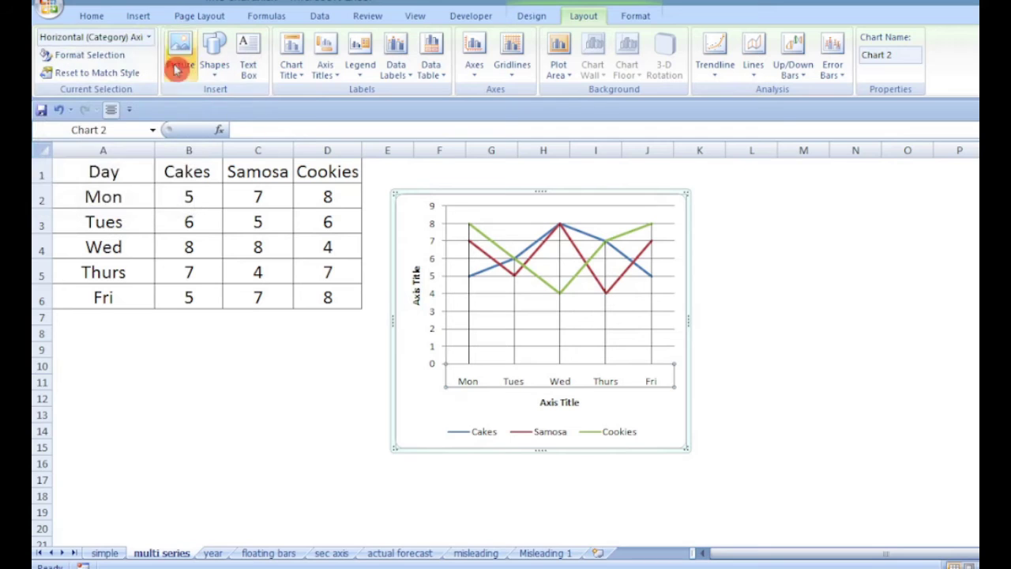
left_click(106, 57)
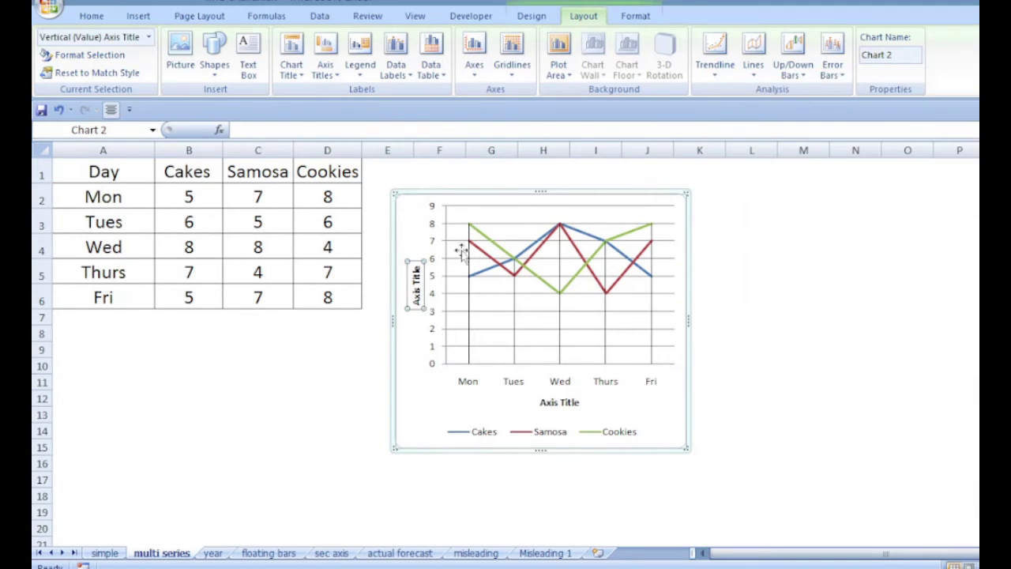
Add a chart title above the plot area of the line chart.
left_click(292, 67)
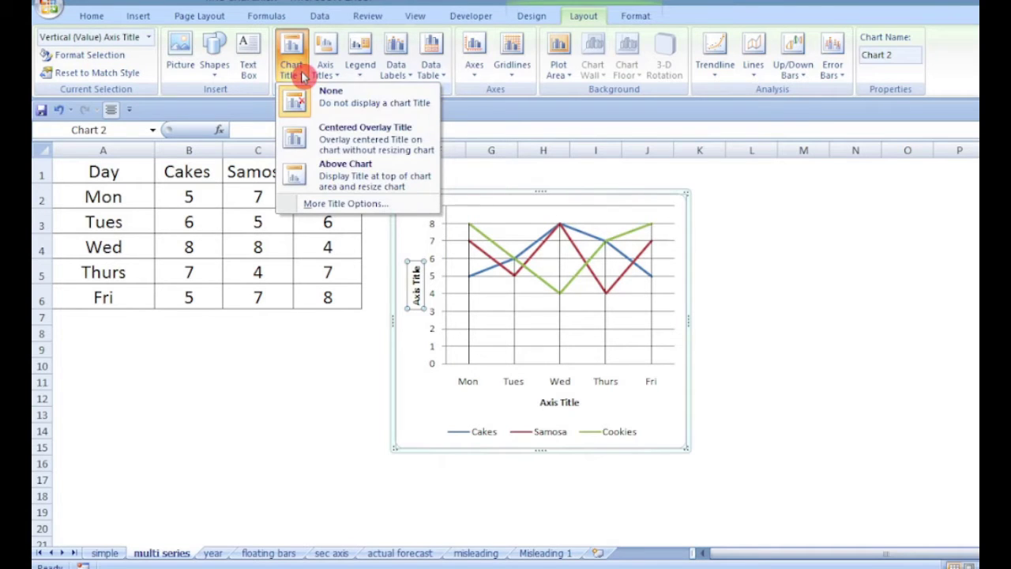
left_click(357, 176)
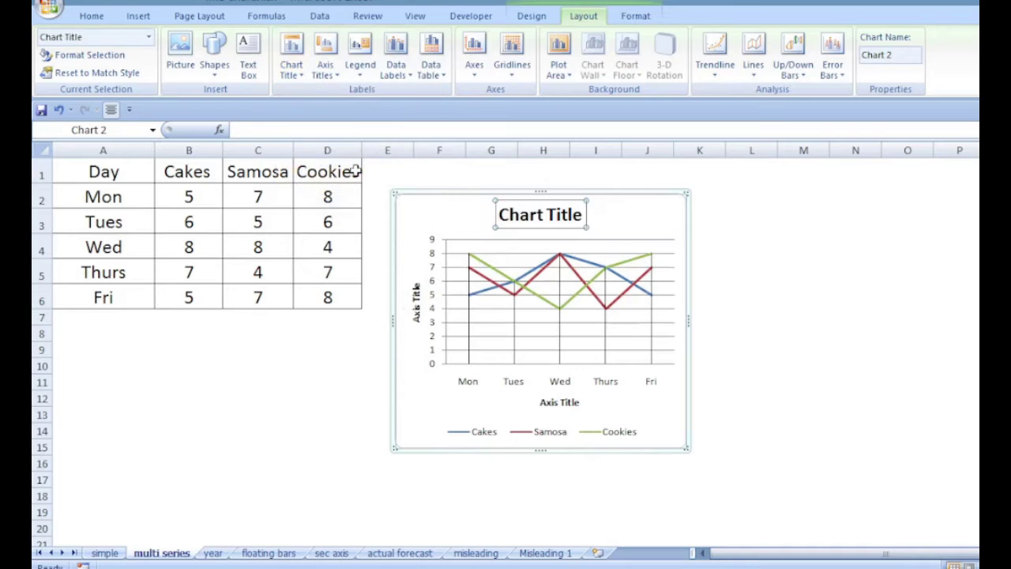
Change the chart title text to "Sales data".
triple_click(525, 214)
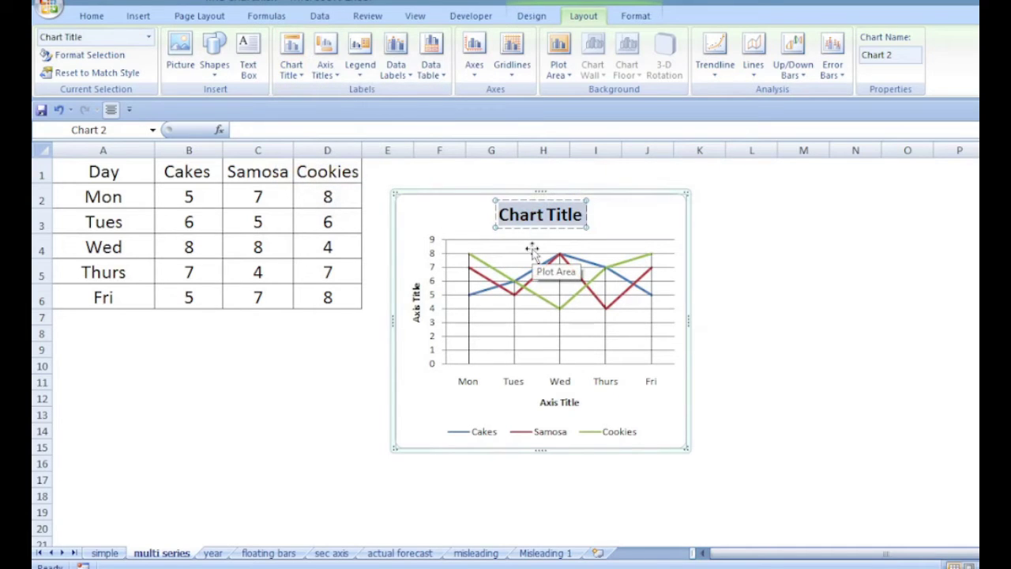
type("Sale")
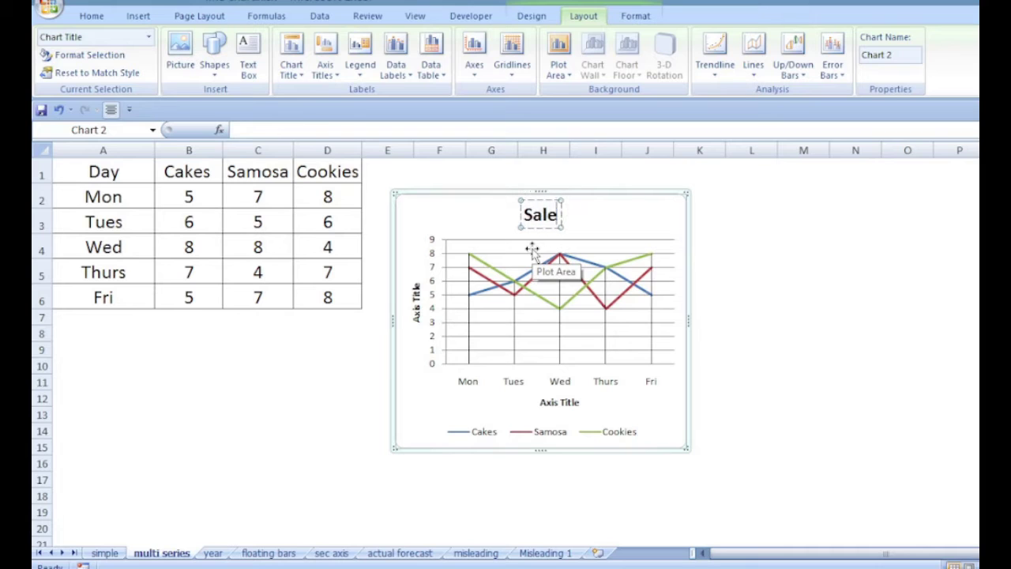
type("s data")
left_click(473, 209)
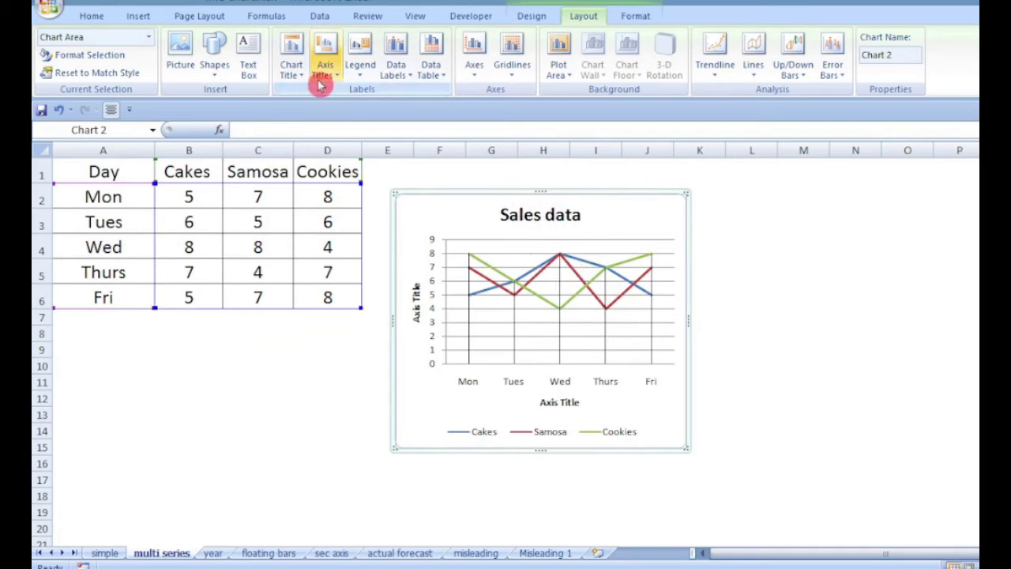
Examine the axis and plot area display options and the chart name property of the Sales data chart.
left_click(476, 75)
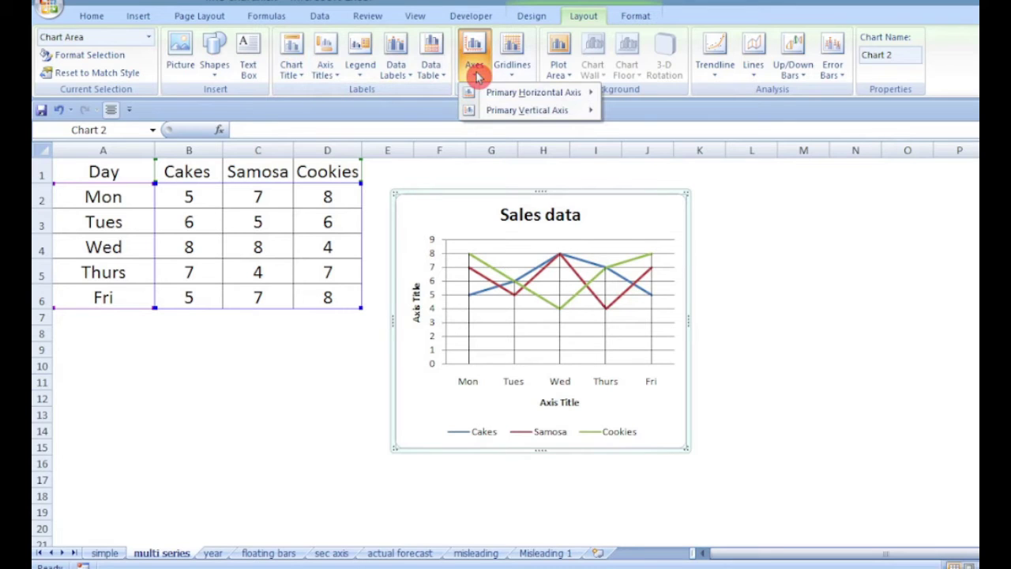
mouse_move(487, 93)
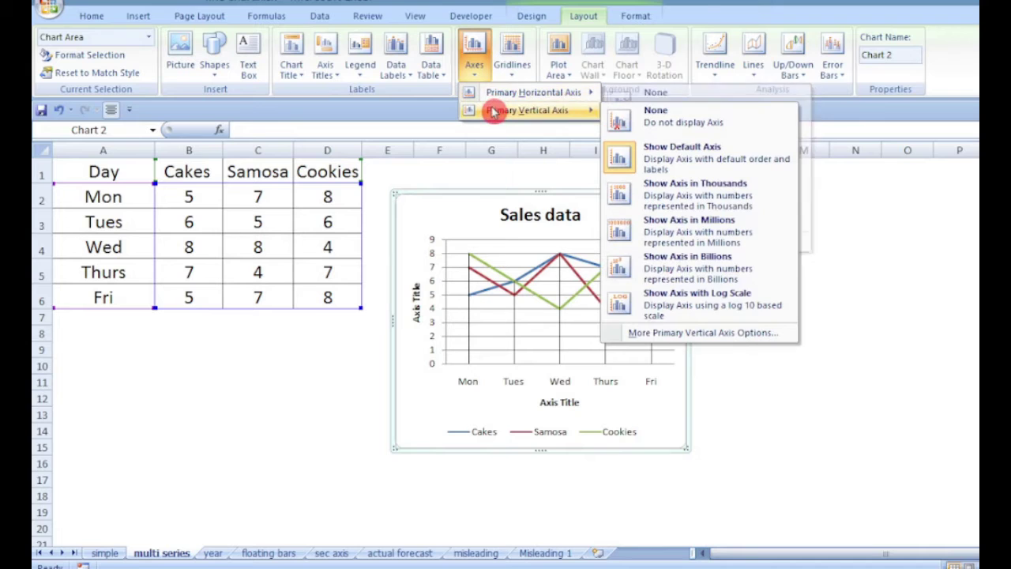
left_click(554, 74)
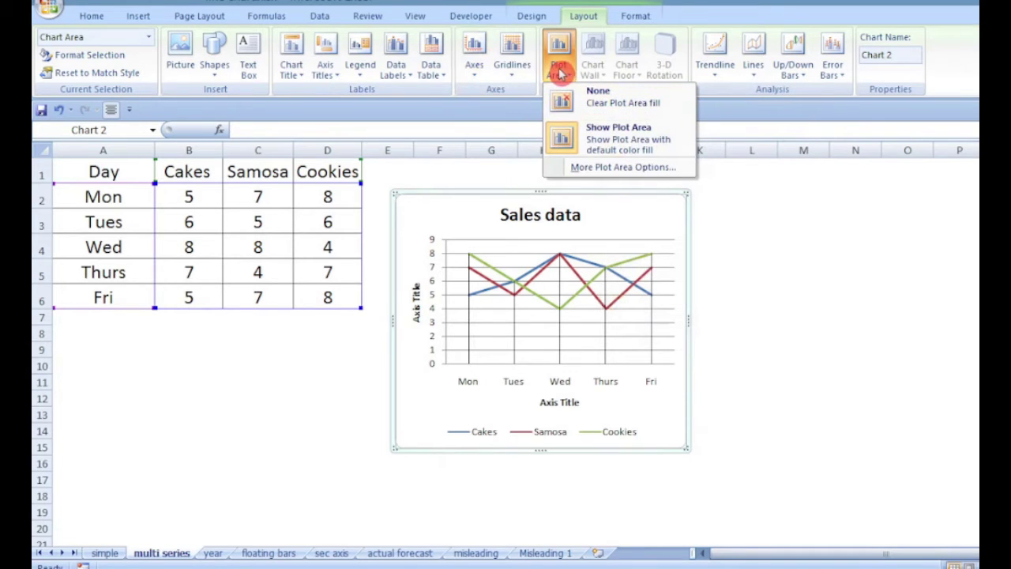
left_click(605, 146)
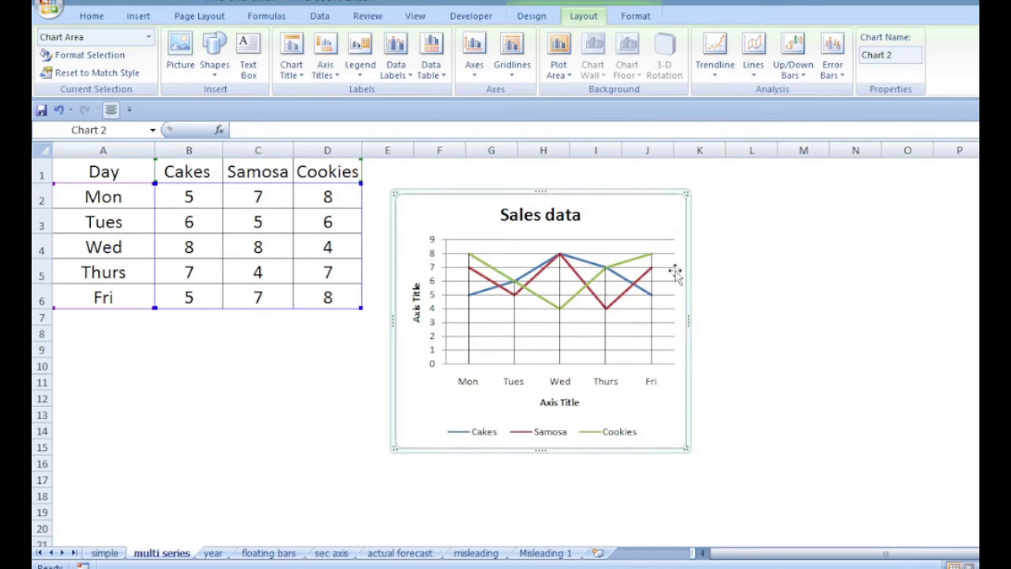
left_click(875, 51)
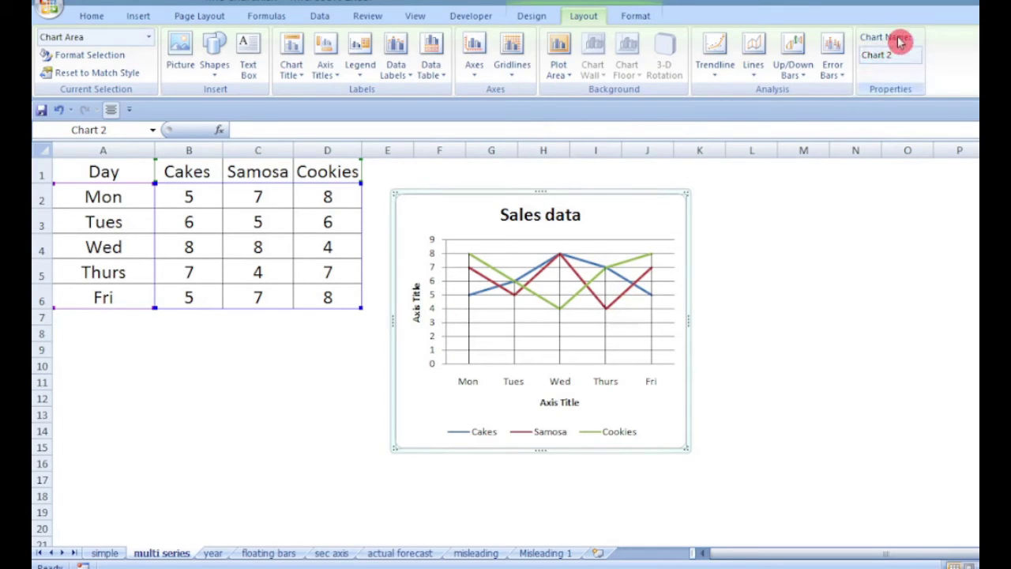
left_click(713, 339)
Insert a 2-D line chart from the range A1:D6 on the year sheet.
left_click(213, 553)
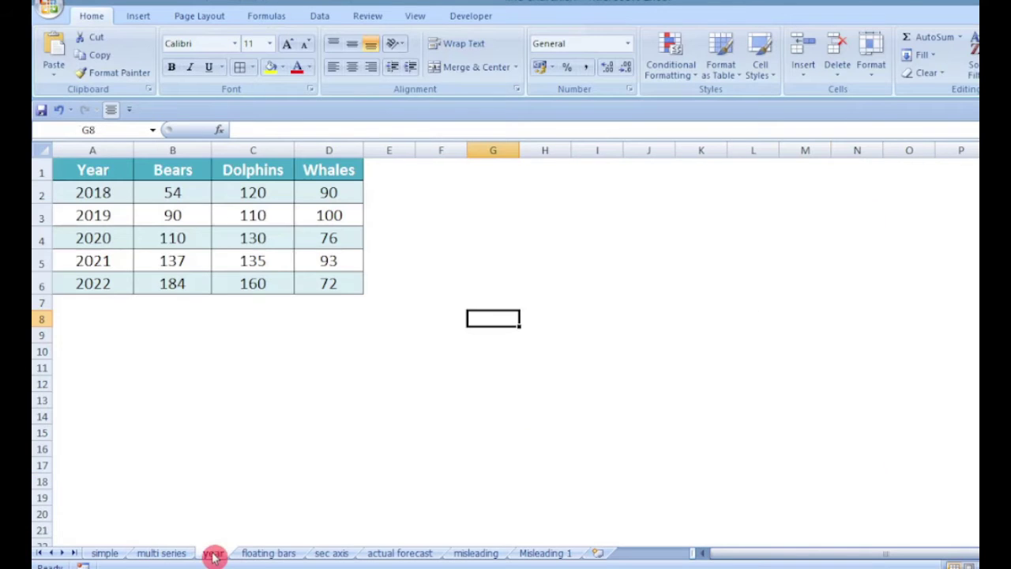
left_click_drag(88, 175, 329, 284)
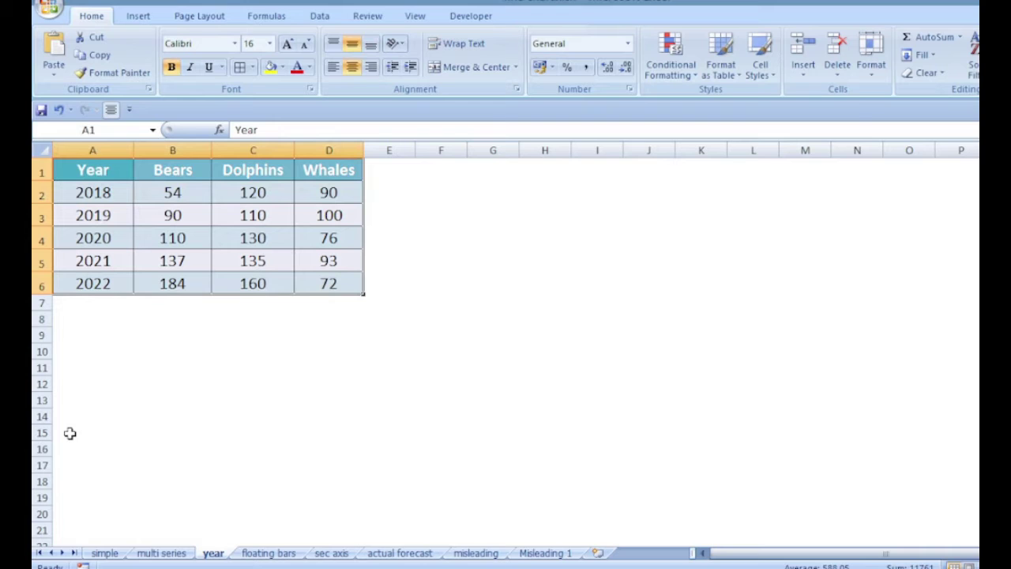
left_click(138, 16)
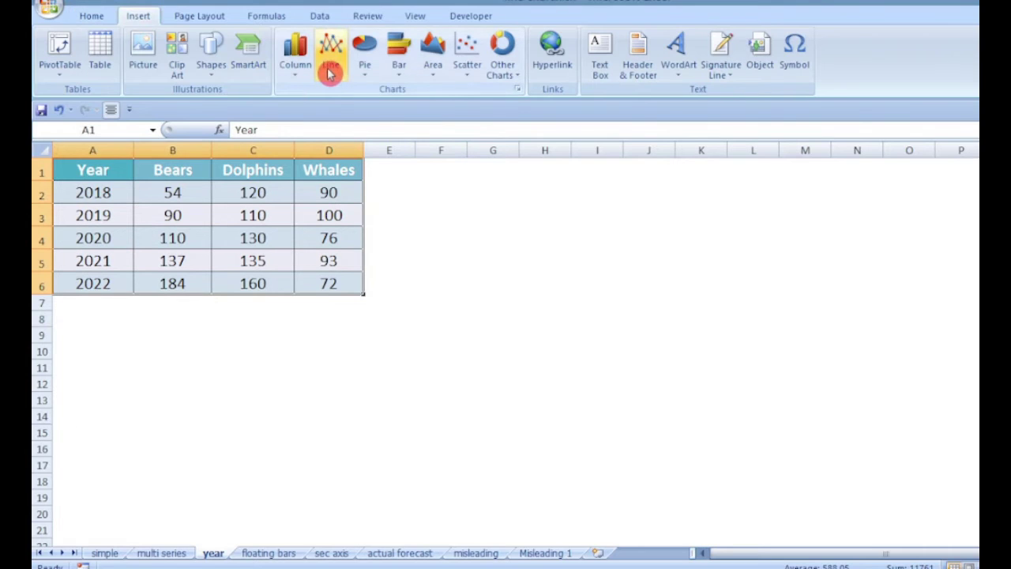
left_click(331, 68)
left_click(337, 120)
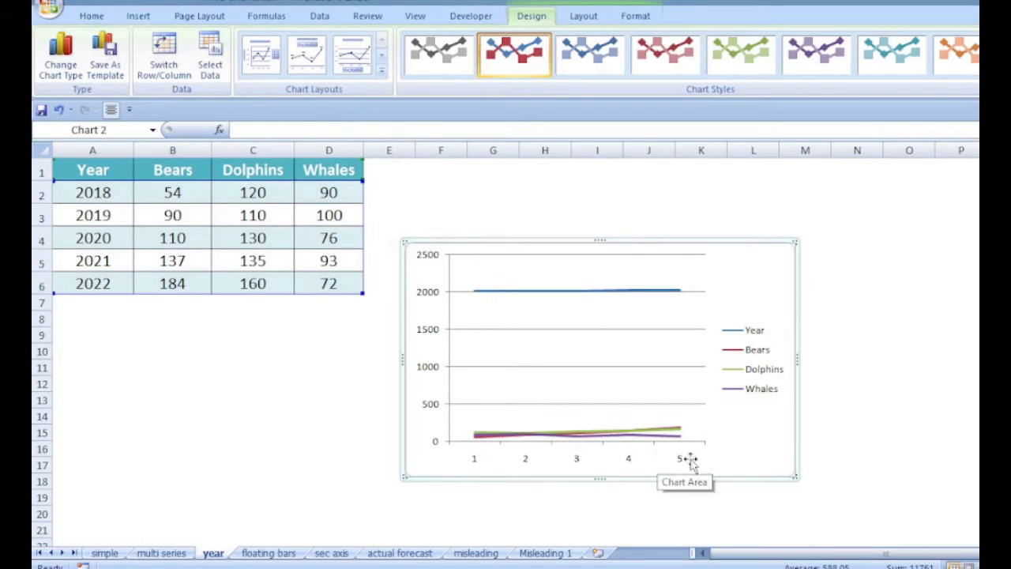
Check the Year entry in the chart legend and compare the table layout with the one on the multi series sheet.
left_click(751, 338)
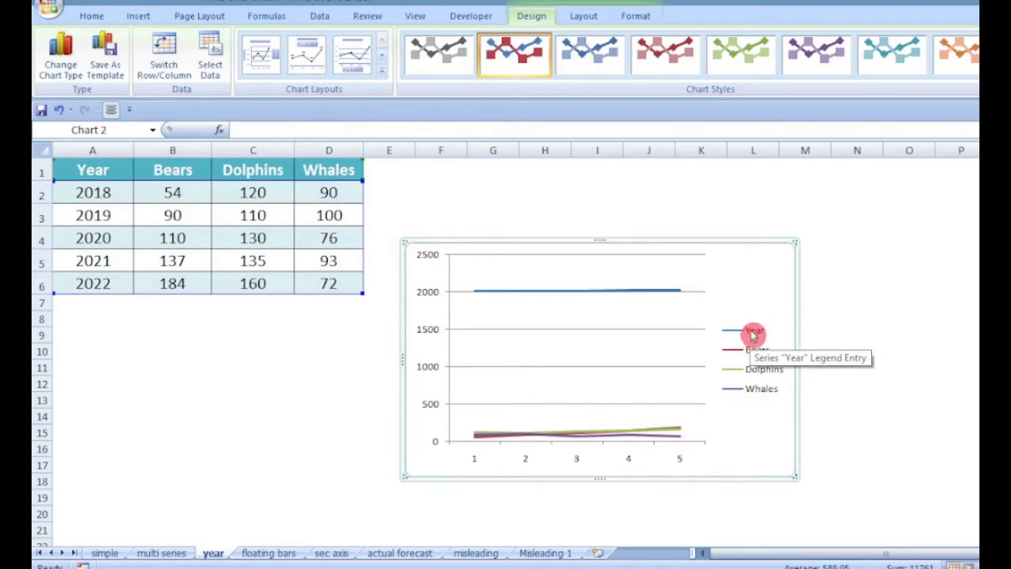
left_click(176, 553)
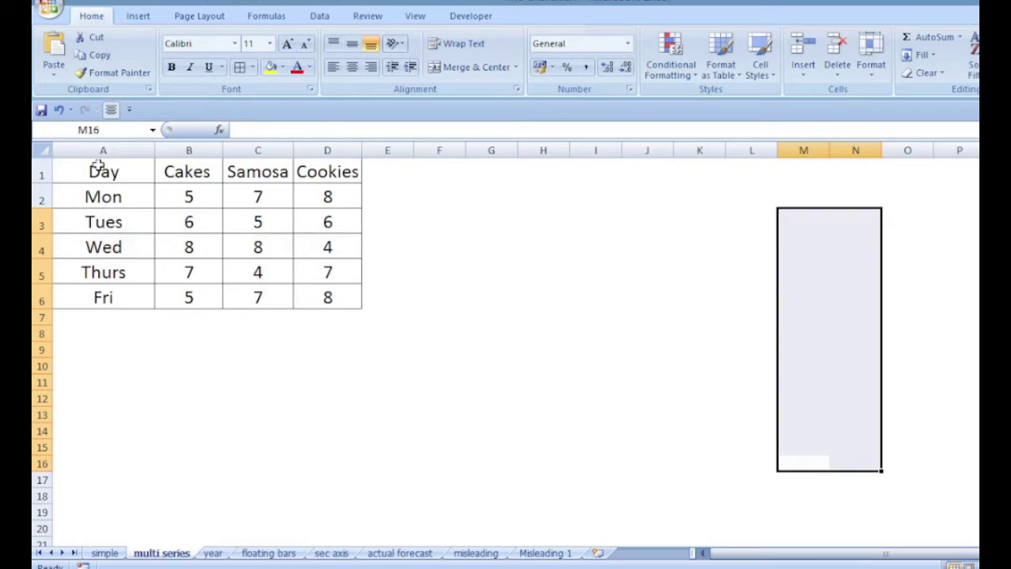
left_click(212, 553)
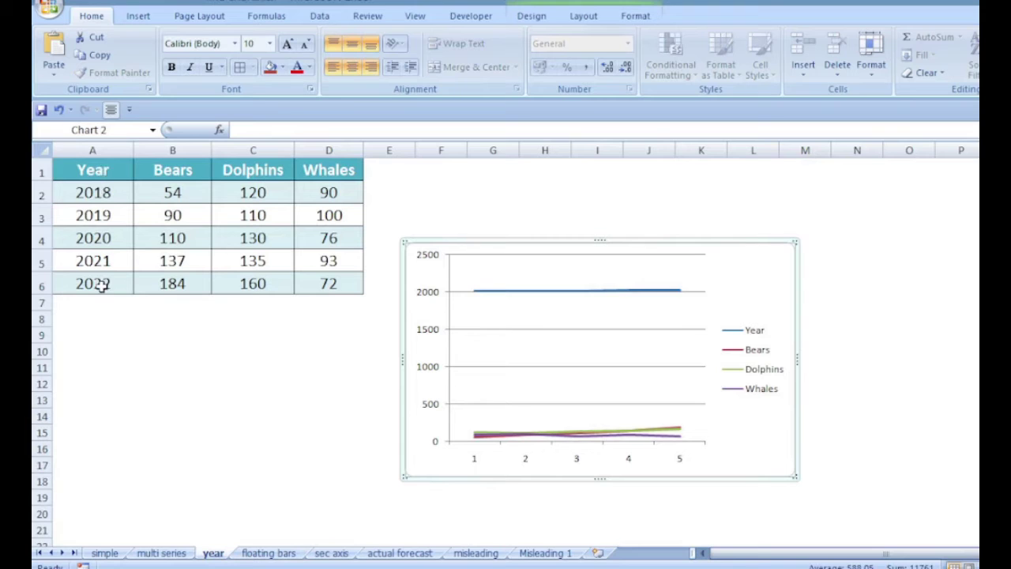
Clear the Year header from cell A1 of the year sheet.
left_click(94, 167)
key("Delete")
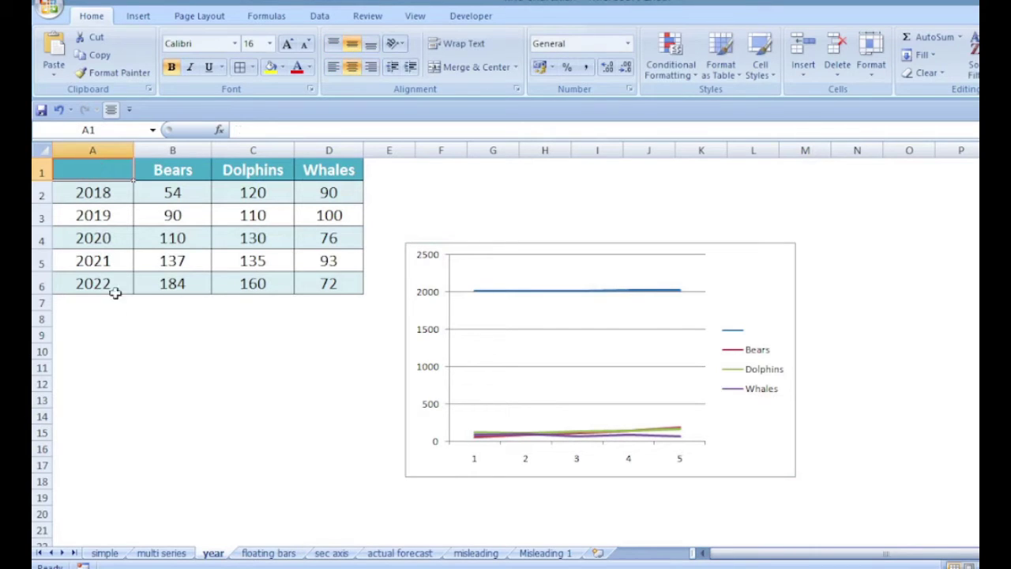
left_click(123, 340)
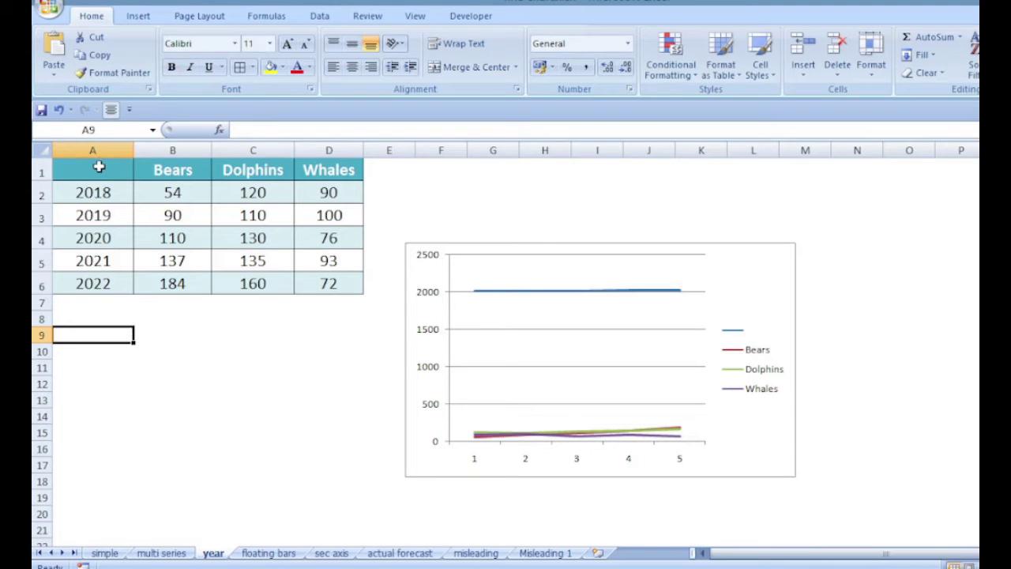
Delete the existing line chart and create a new one from the range A1:D6.
left_click(536, 240)
key("Delete")
left_click_drag(79, 175, 325, 279)
key("alt+F1")
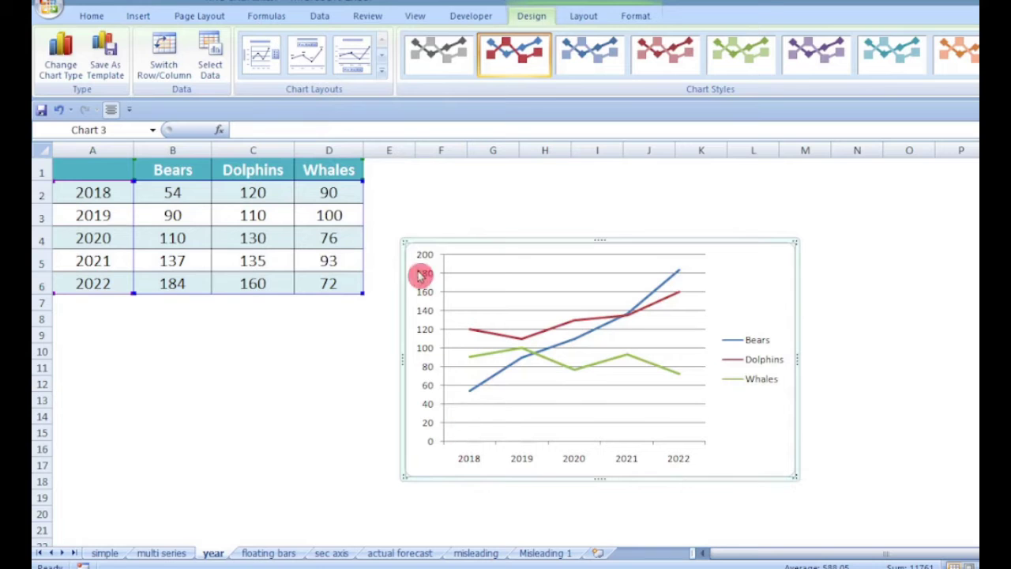
Set the vertical axis minimum of the animal line chart to a fixed value of 40.
left_click(428, 317)
right_click(429, 316)
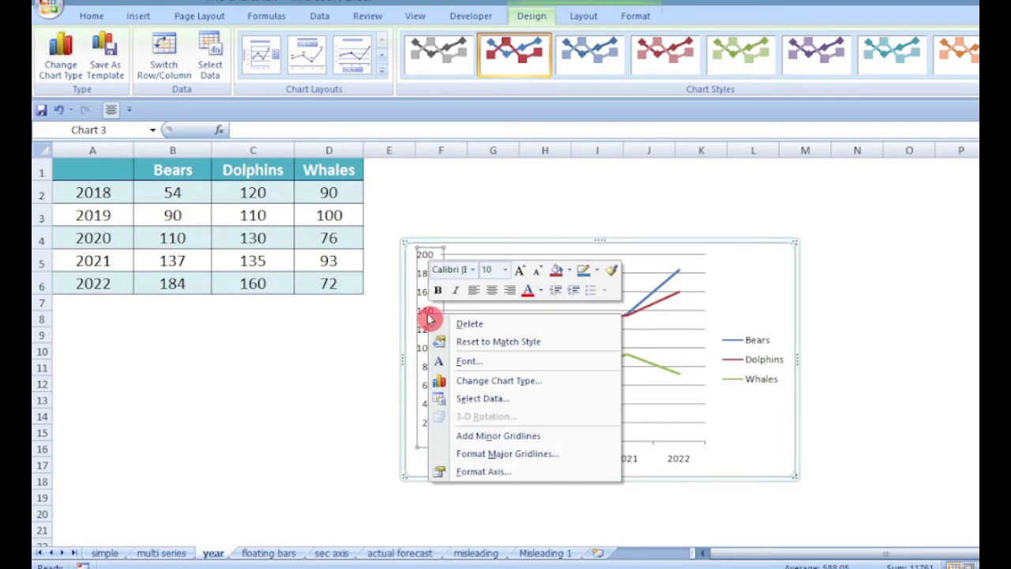
left_click(488, 471)
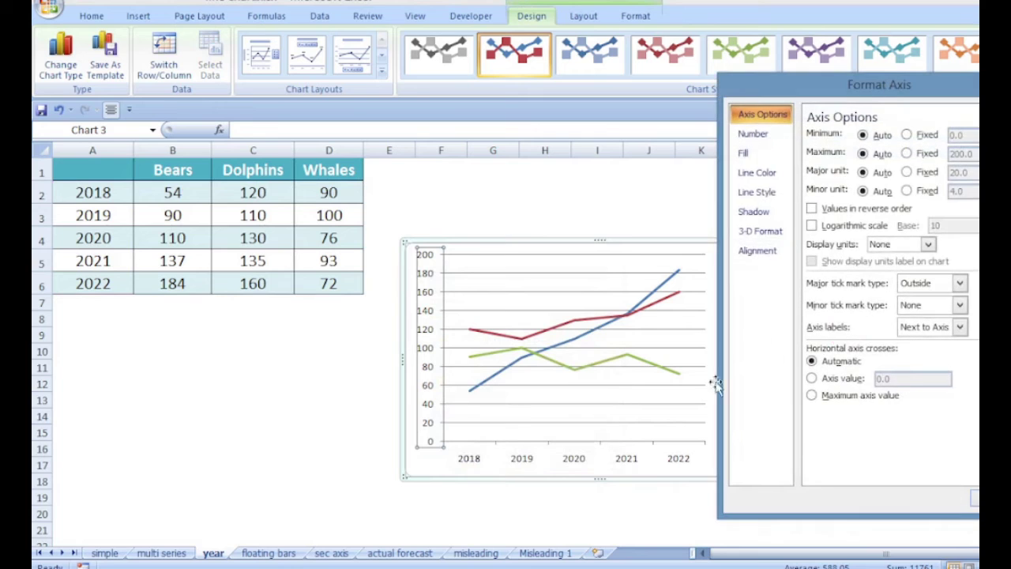
left_click(910, 136)
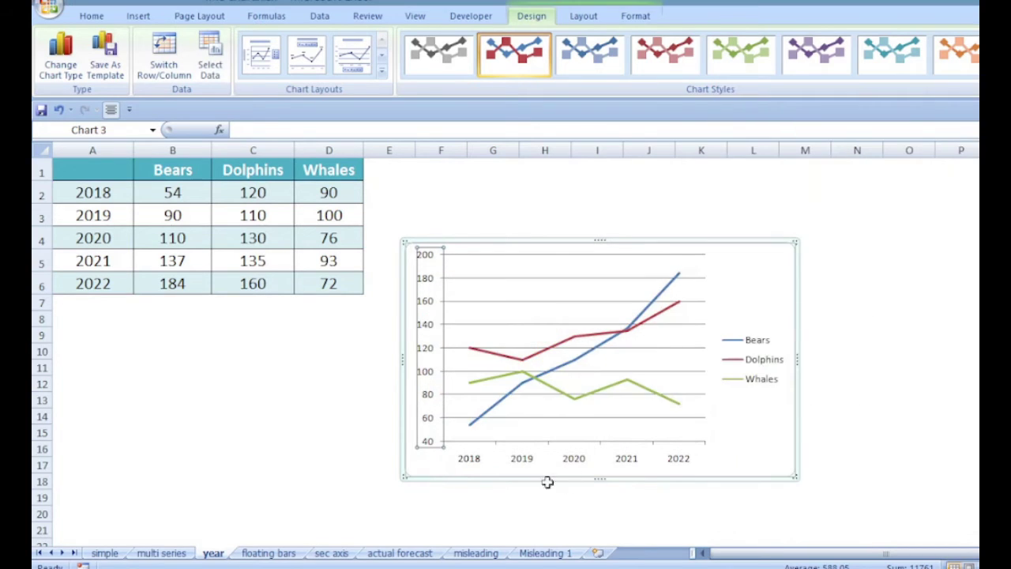
left_click_drag(542, 476, 505, 387)
Select the High and Low data range A1:C11 on the floating bars sheet.
left_click(267, 557)
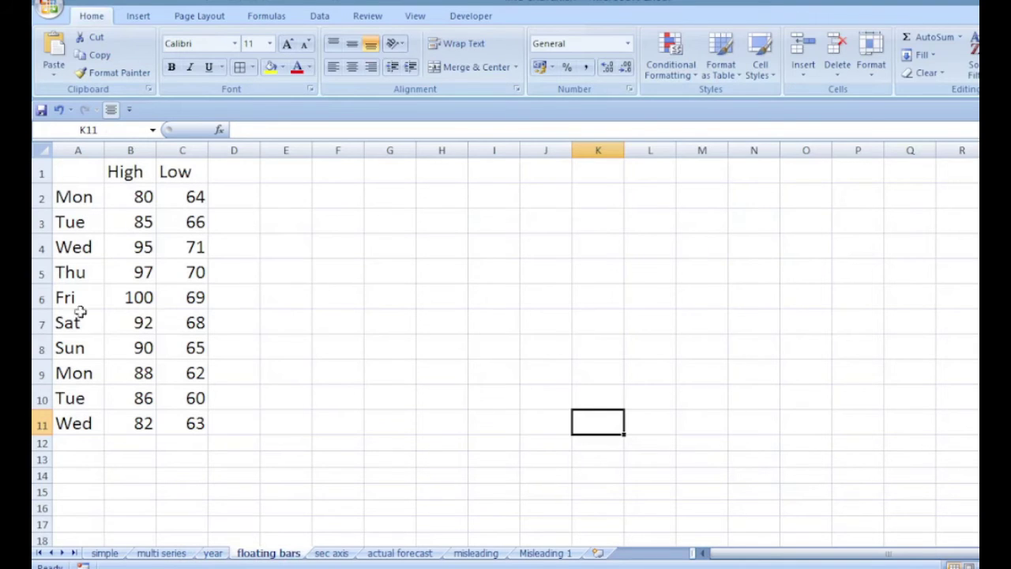
left_click_drag(80, 169, 190, 418)
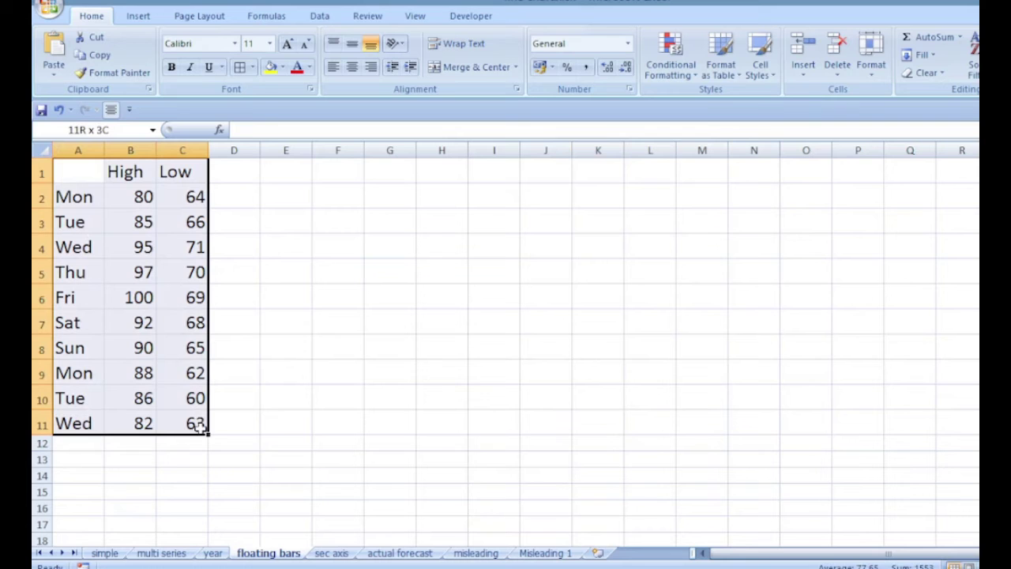
Try a 2-D clustered column chart for the High and Low data and delete it.
left_click(139, 17)
left_click(297, 70)
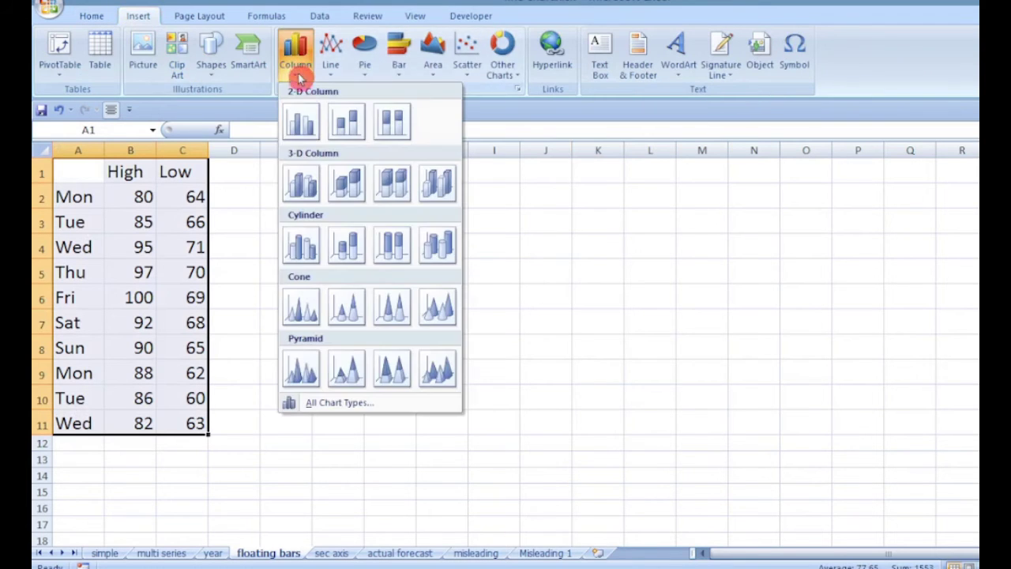
left_click(304, 128)
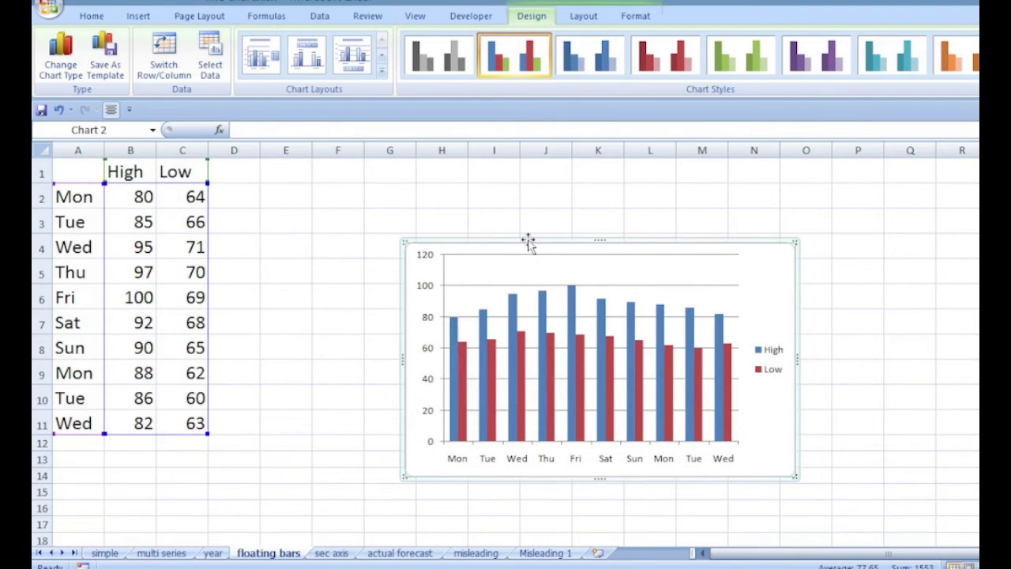
key("Delete")
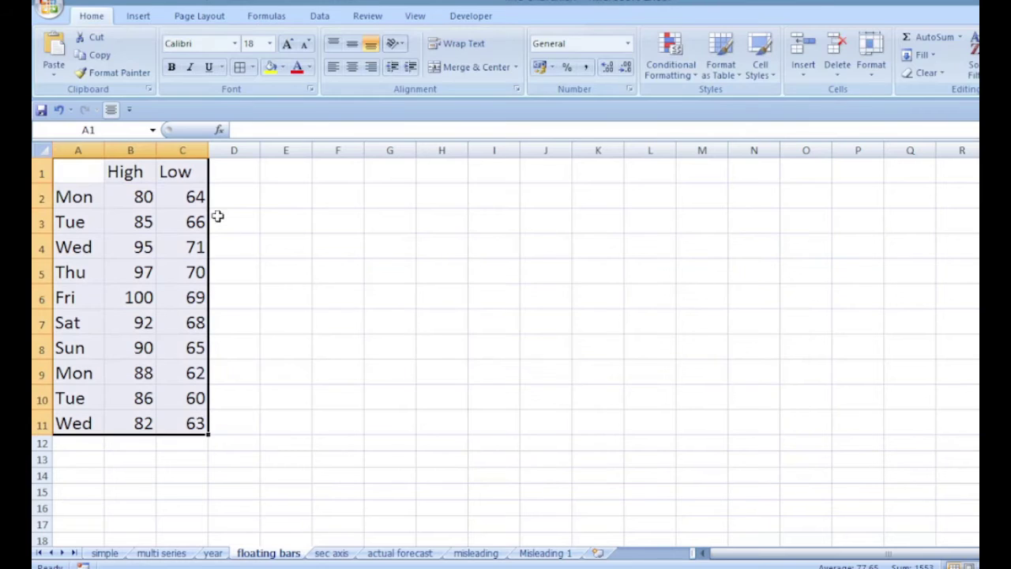
Try a 2-D stacked column chart for the High and Low data and delete it.
left_click(139, 16)
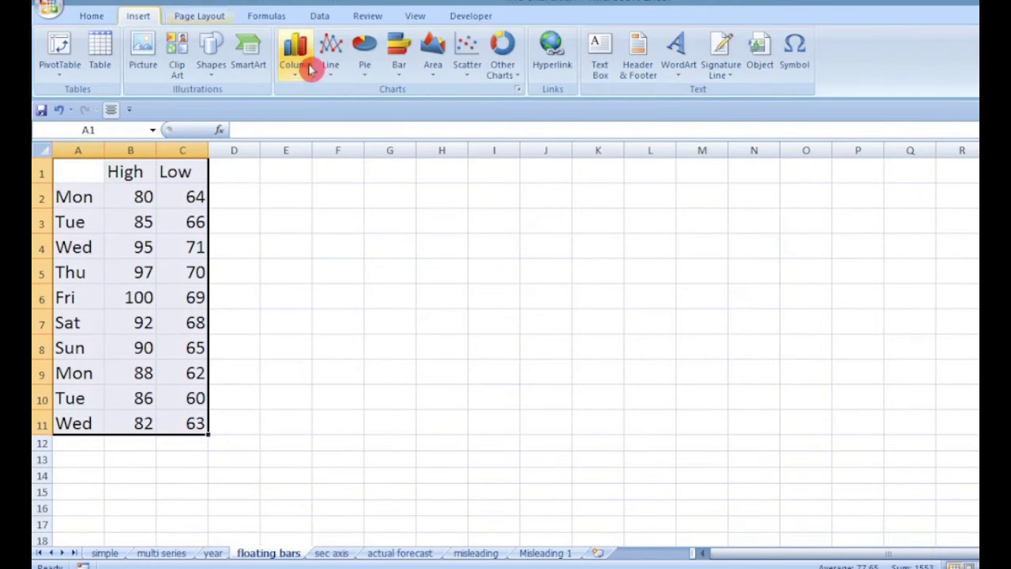
left_click(289, 71)
left_click(350, 128)
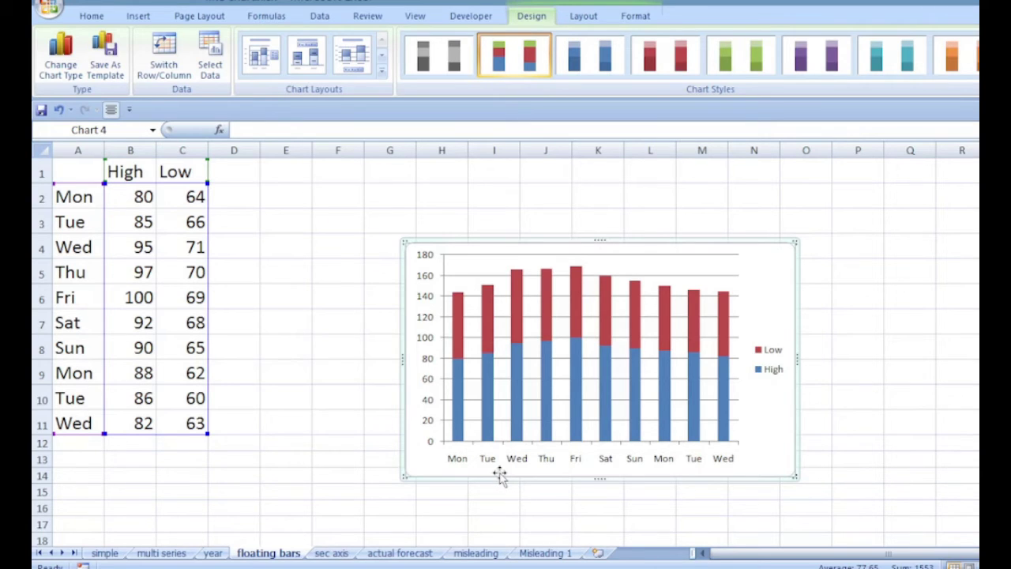
mouse_move(464, 401)
key("Delete")
Insert a basic 2-D line chart from the selected High and Low data.
left_click(138, 15)
left_click(331, 55)
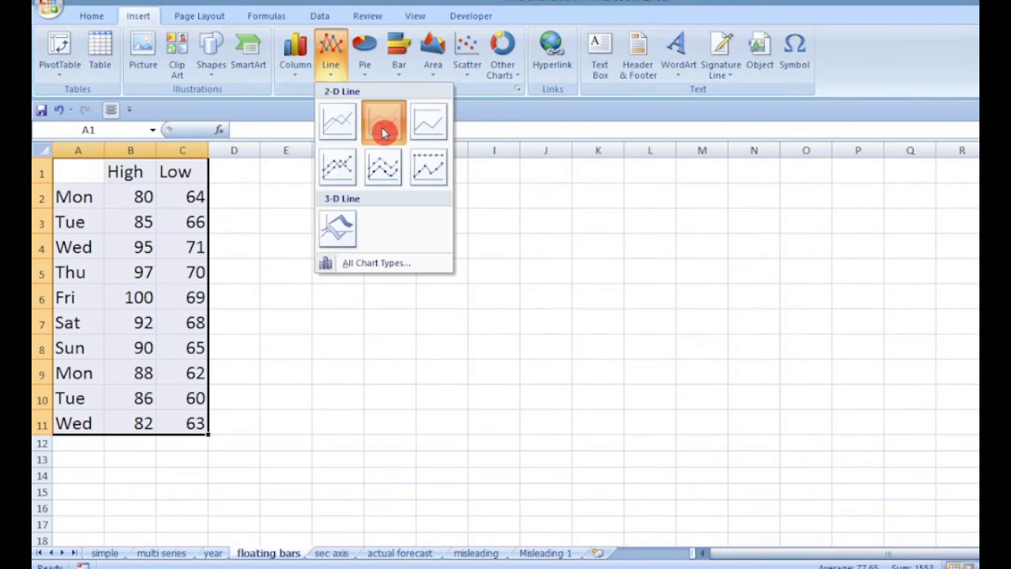
left_click(338, 124)
Set the vertical axis minimum of the High and Low line chart to a fixed value of 40.
right_click(427, 319)
left_click(449, 480)
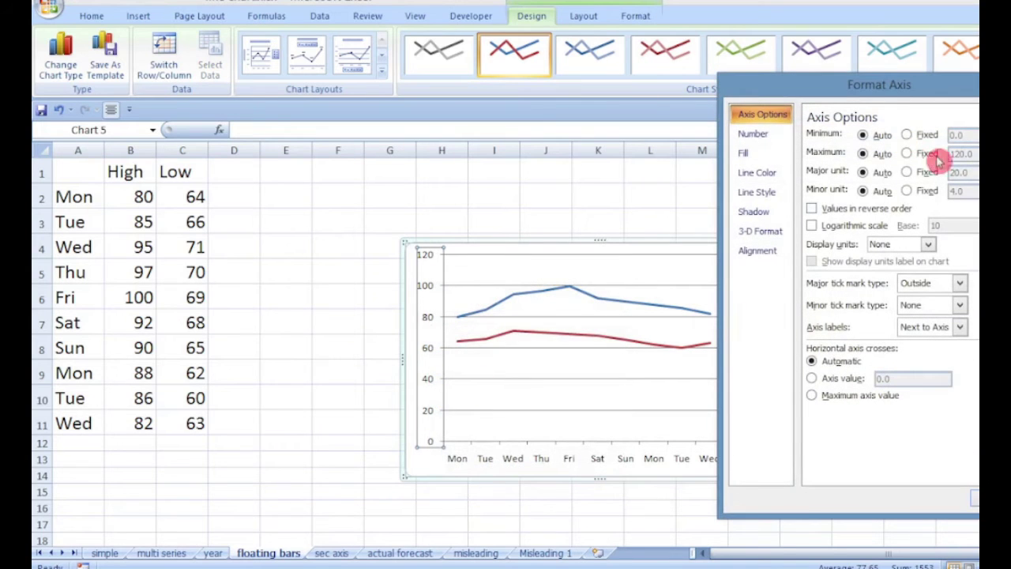
left_click(908, 134)
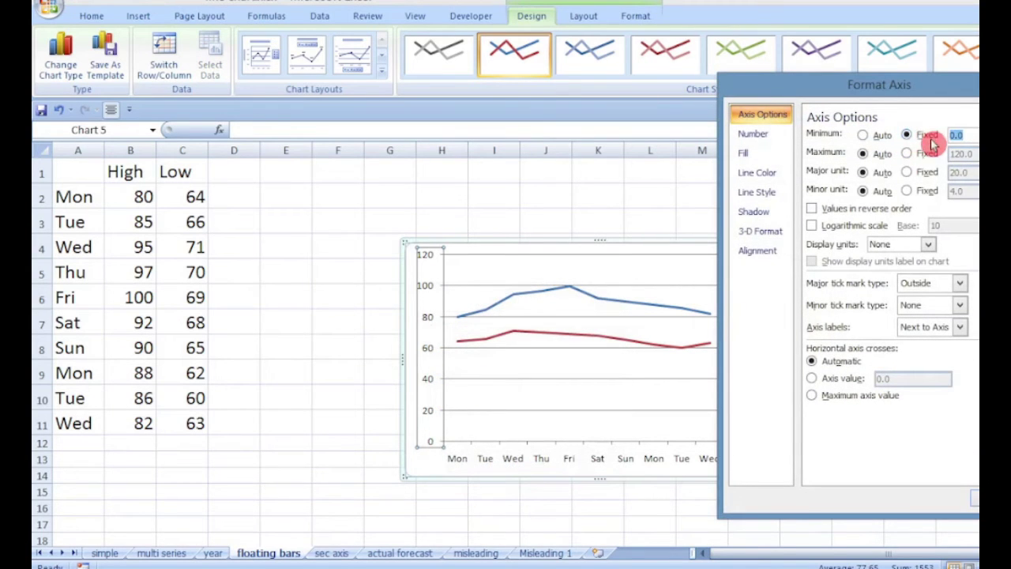
Add up/down bars between the High and Low lines of the chart.
left_click(614, 304)
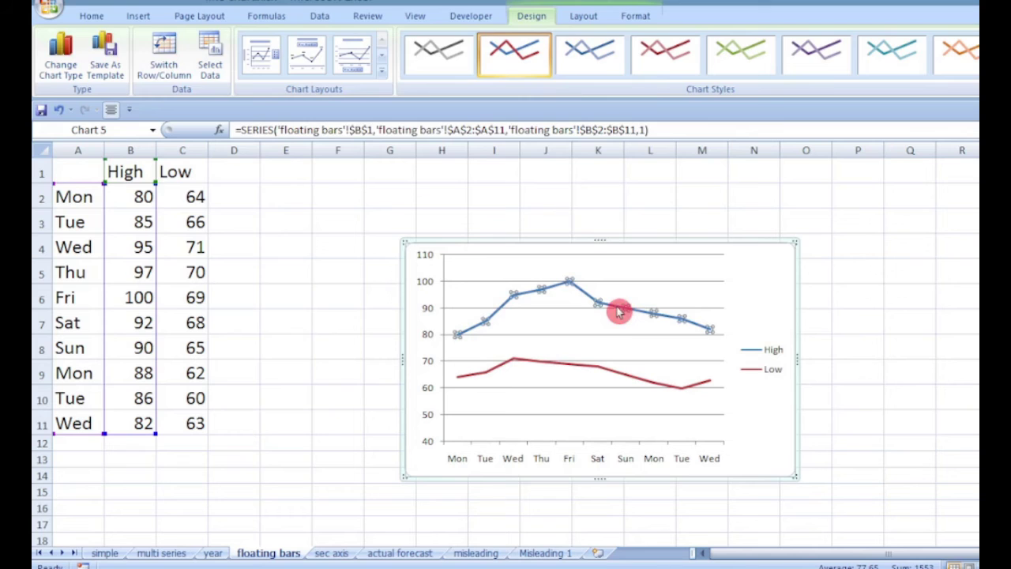
left_click(584, 15)
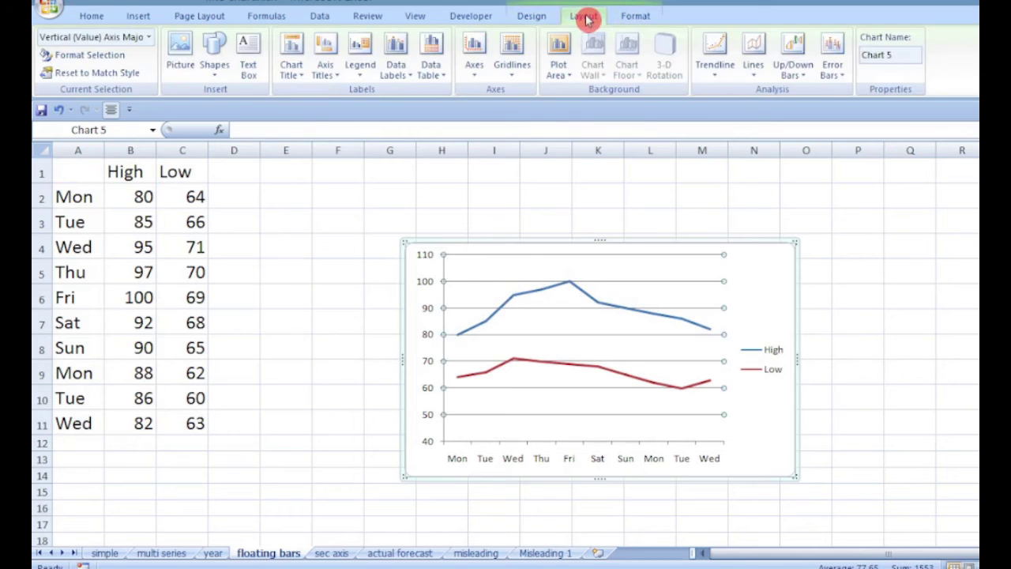
left_click(807, 80)
left_click(794, 136)
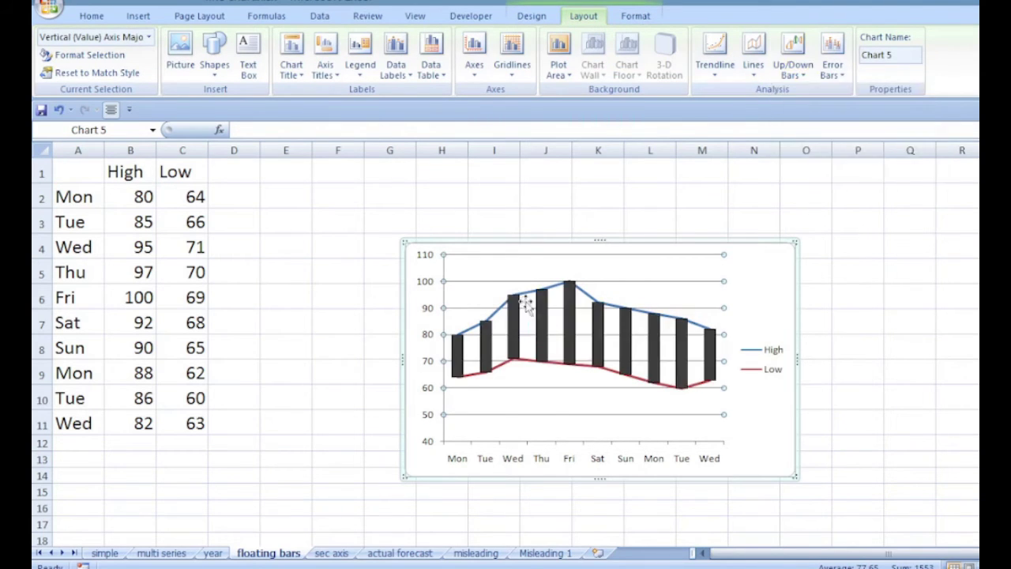
Format the down bars of the High and Low chart with a solid red fill.
left_click(708, 360)
right_click(708, 360)
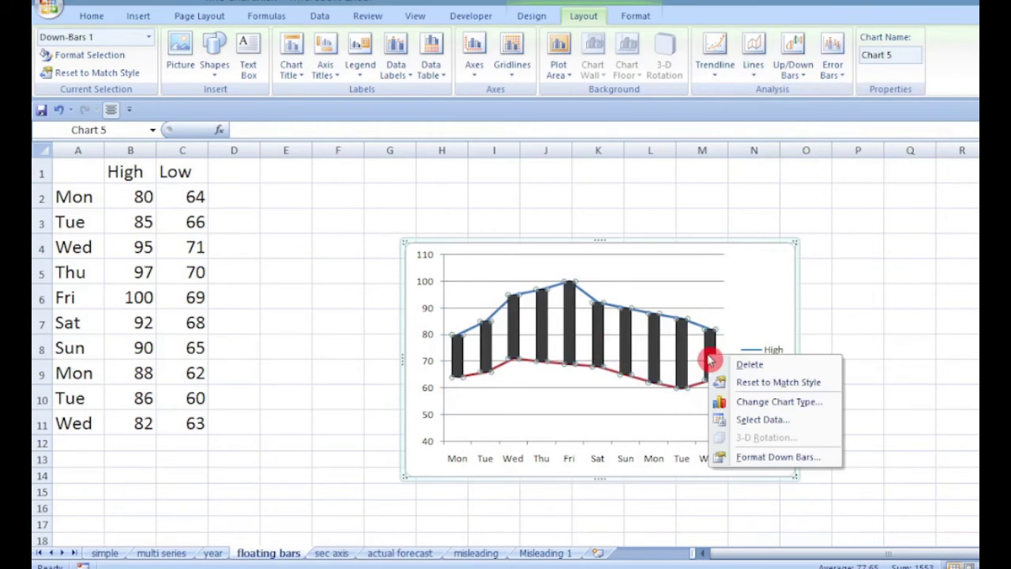
left_click(770, 456)
left_click(814, 151)
left_click(873, 217)
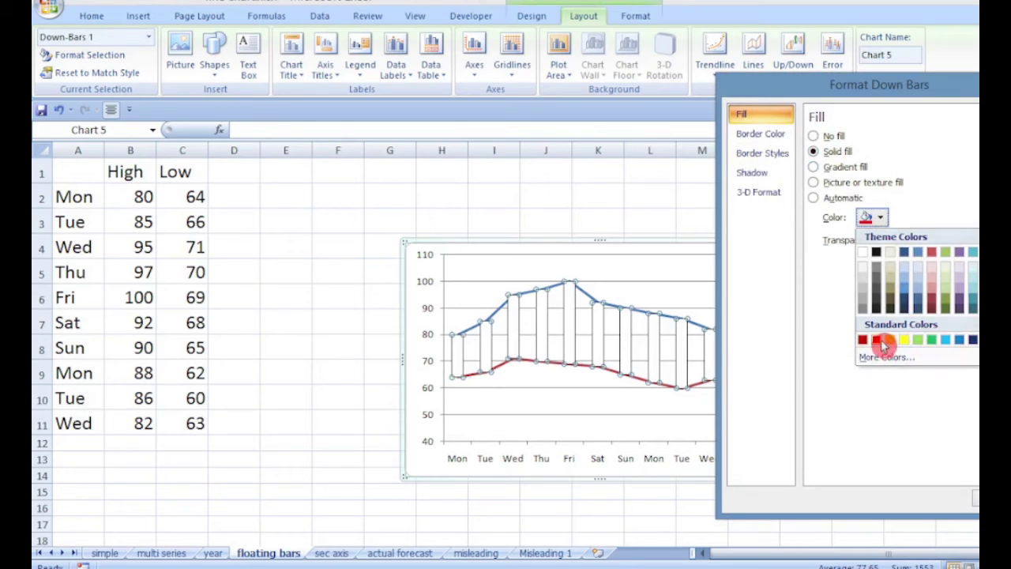
left_click(883, 339)
left_click(976, 497)
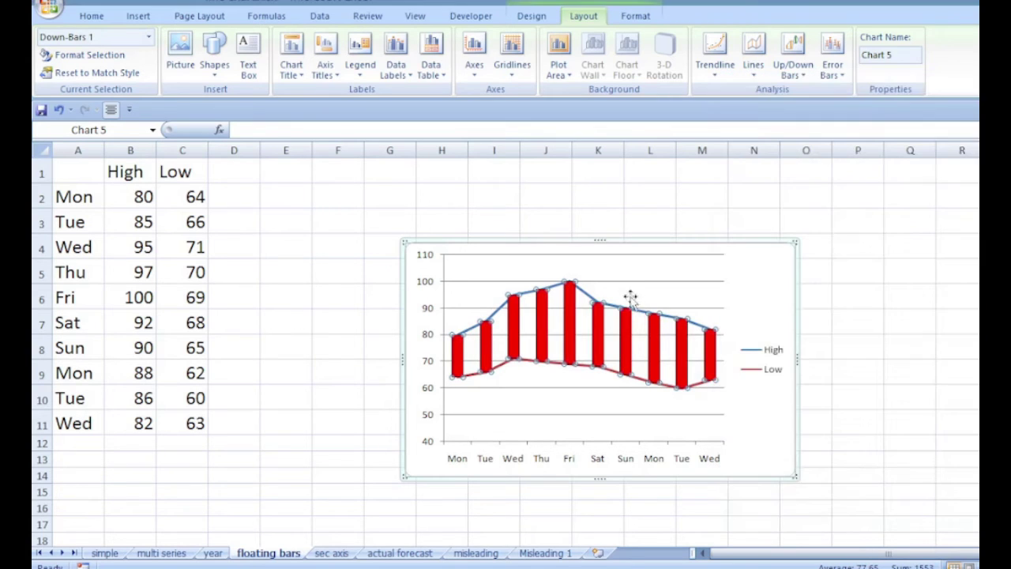
Set the High series line to no line so only the floating bars represent it.
left_click(588, 299)
right_click(588, 299)
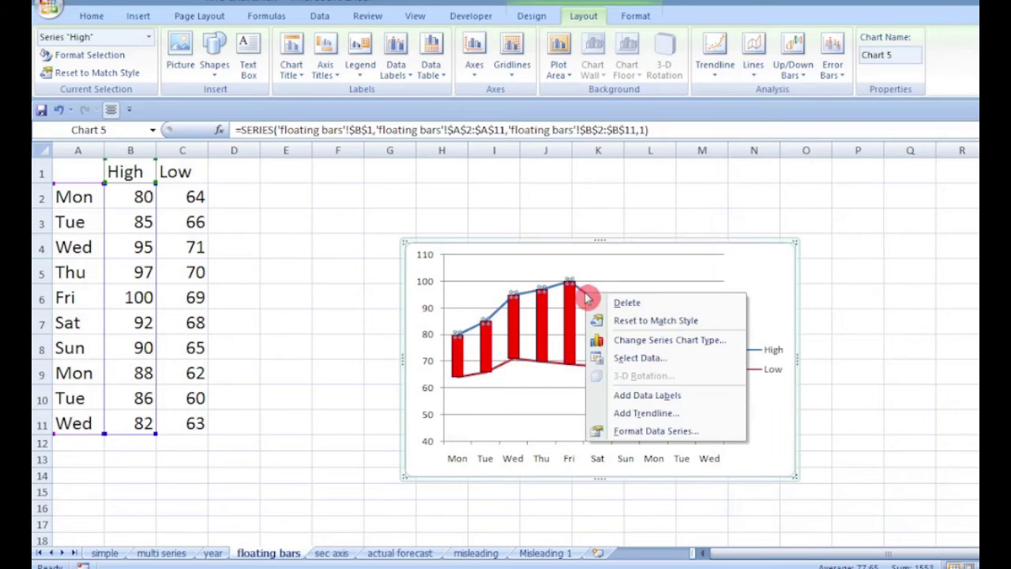
left_click(646, 432)
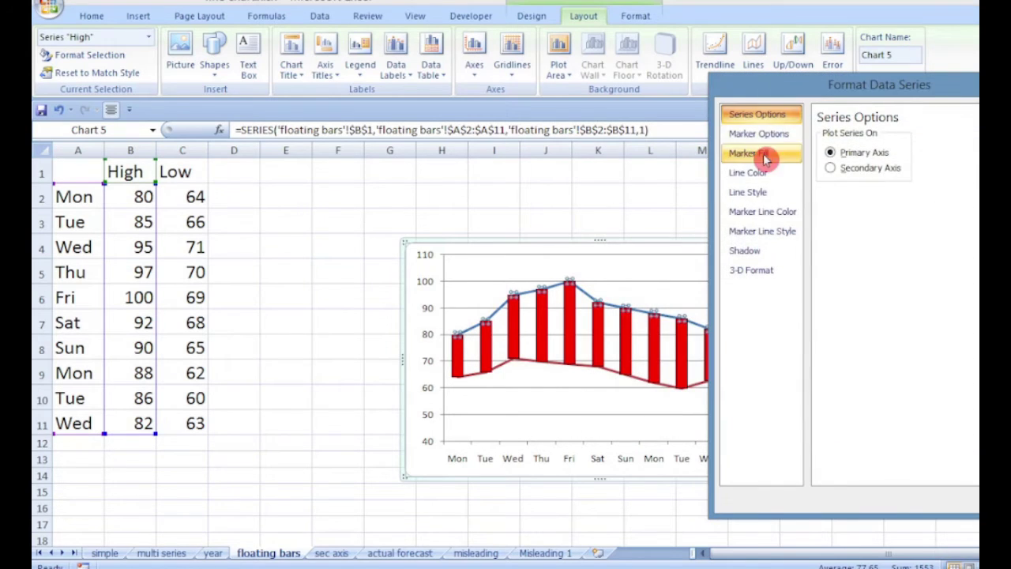
left_click(754, 174)
left_click(822, 136)
key("Escape")
Set the Low series line to no line and finish formatting the series.
left_click(643, 384)
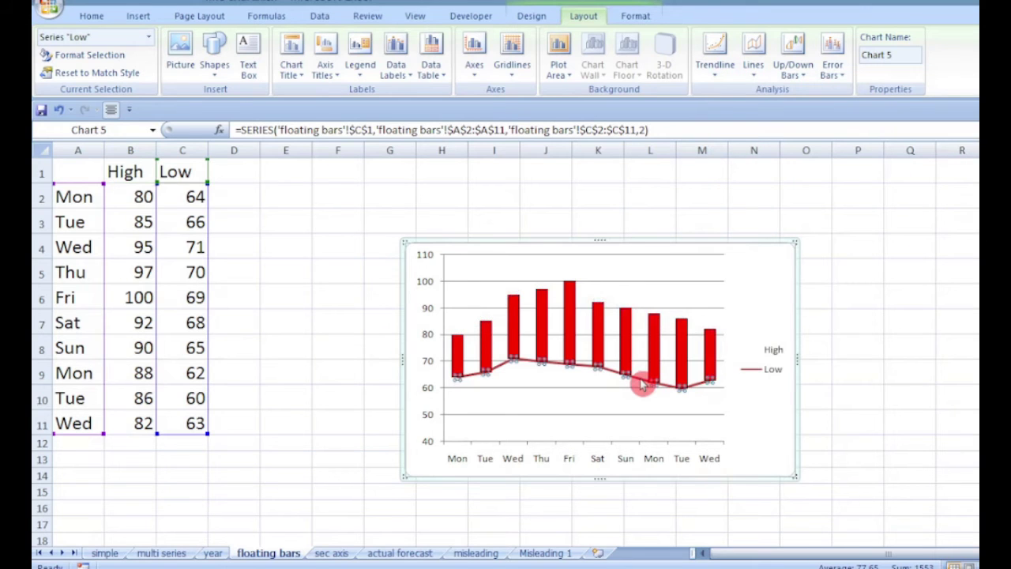
right_click(642, 385)
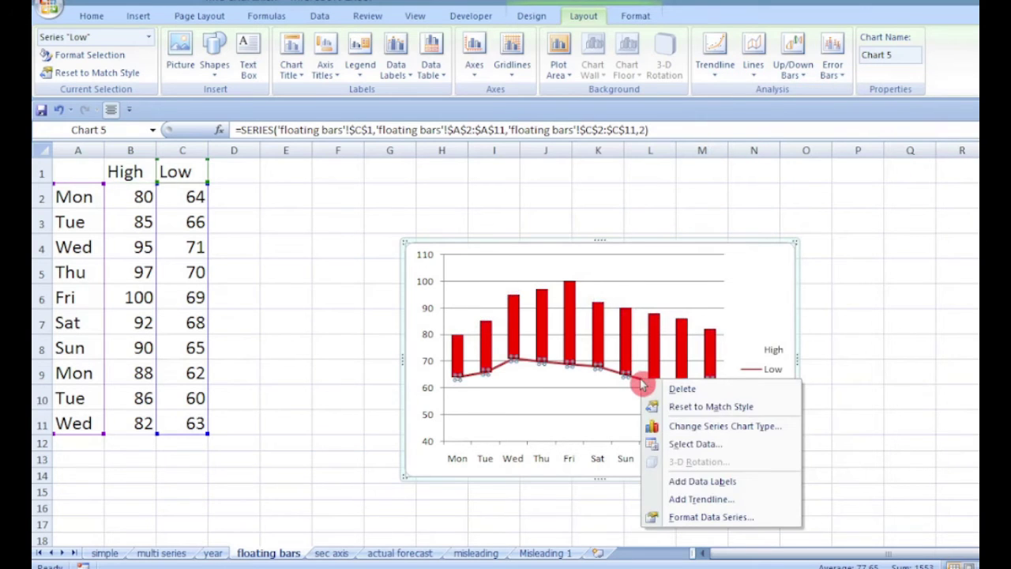
left_click(727, 515)
key("Escape")
key("Escape")
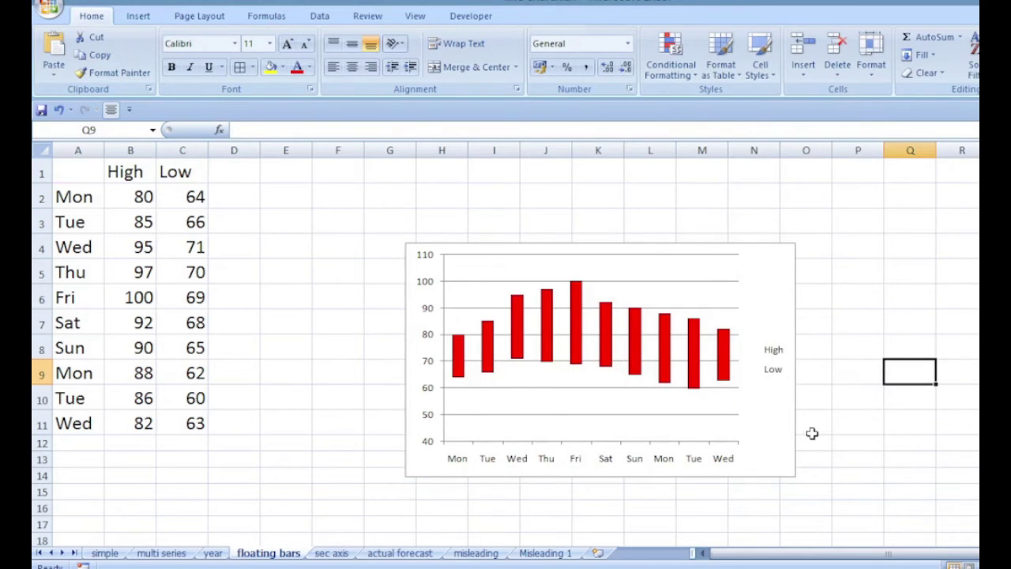
Move the floating bars chart up beside the data table, over columns F to L.
left_click(461, 383)
left_click_drag(398, 193, 399, 194)
left_click(673, 442)
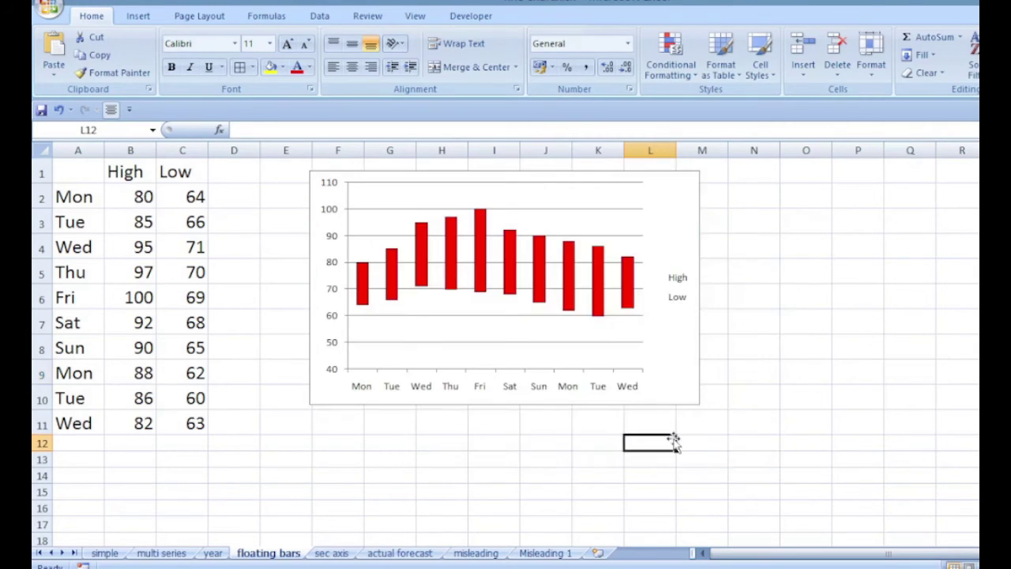
Review the Revenue, Net Income and Profit Margin columns on the sec axis sheet.
left_click(331, 553)
left_click_drag(87, 215, 349, 308)
left_click_drag(175, 192, 202, 307)
left_click_drag(251, 196, 251, 301)
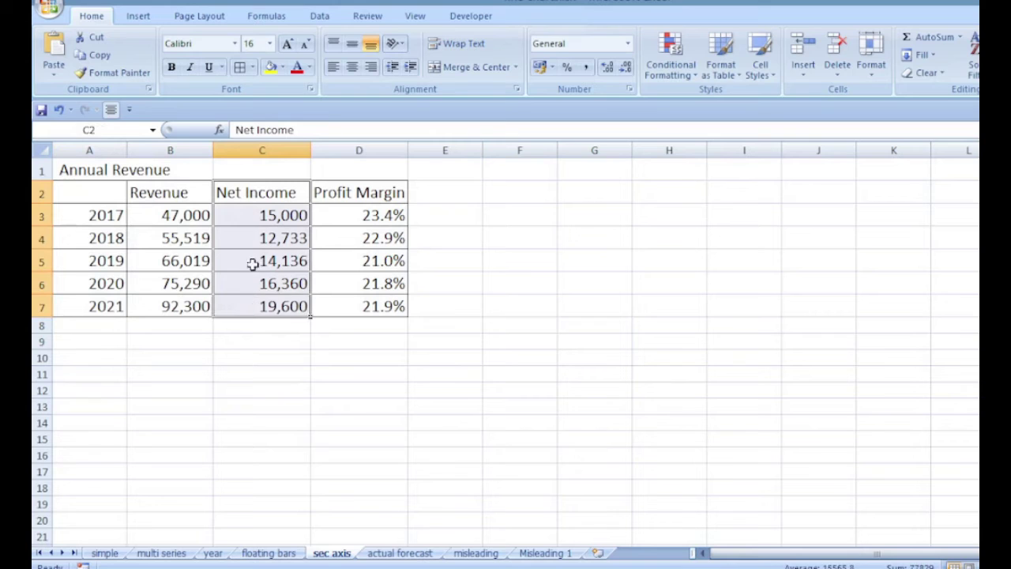
left_click_drag(365, 193, 368, 305)
Insert a 2-D clustered column chart from the annual revenue table A2:D7.
left_click_drag(106, 192, 362, 305)
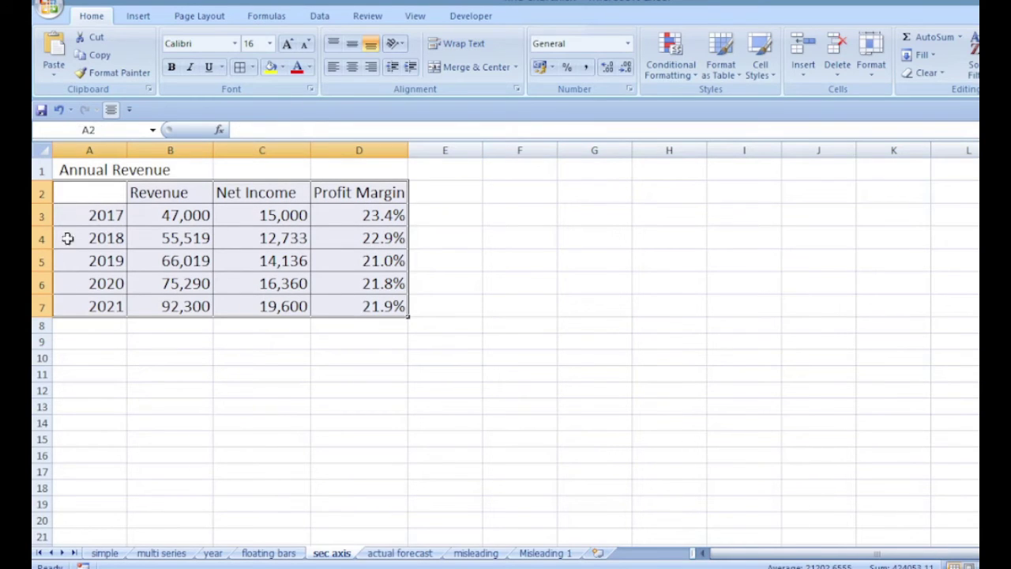
left_click(136, 19)
left_click(295, 56)
left_click(303, 119)
Plot the Profit Margin series of the annual revenue chart on the secondary axis.
left_click(670, 314)
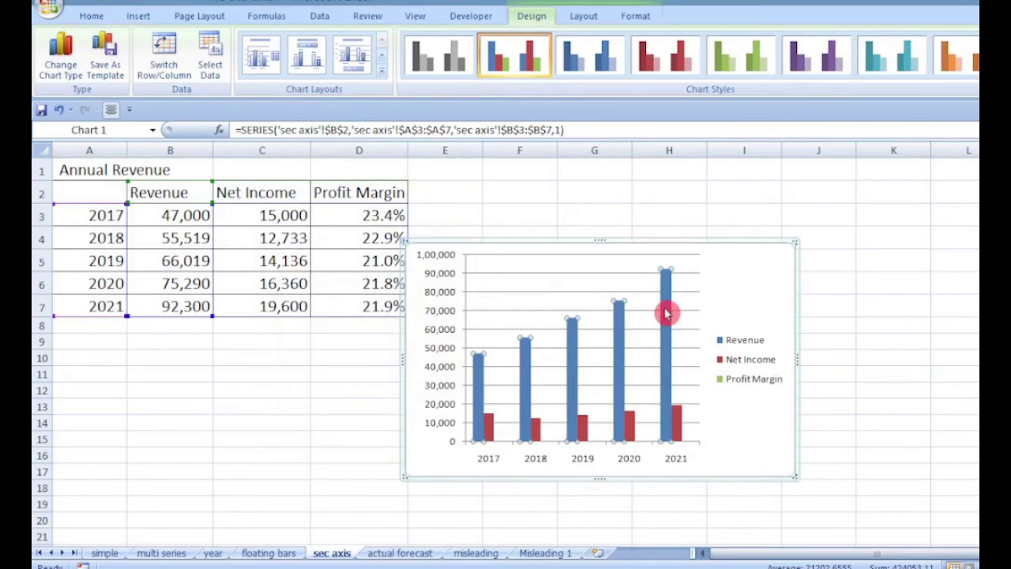
left_click(678, 425)
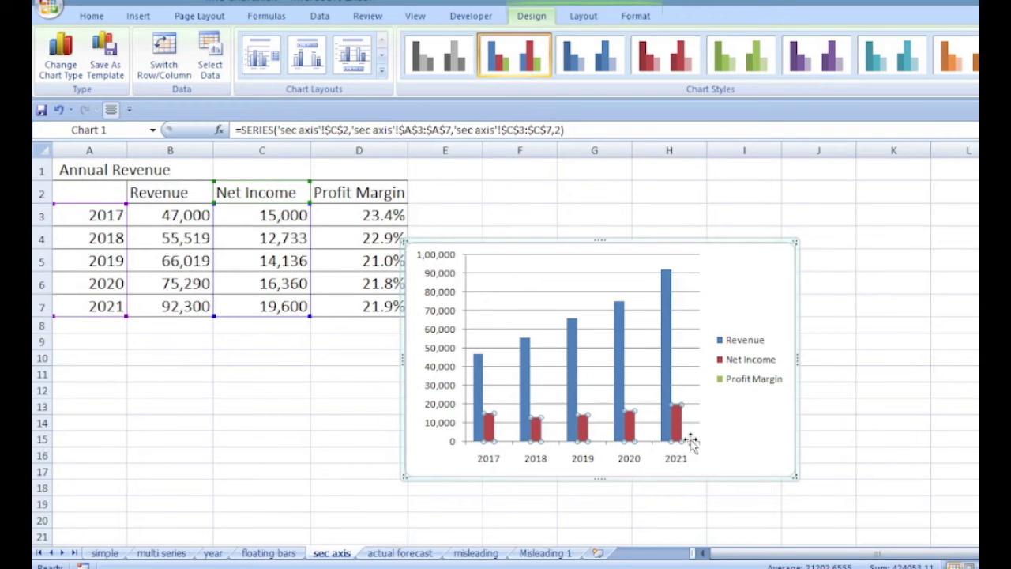
left_click(587, 19)
left_click(148, 37)
left_click(140, 163)
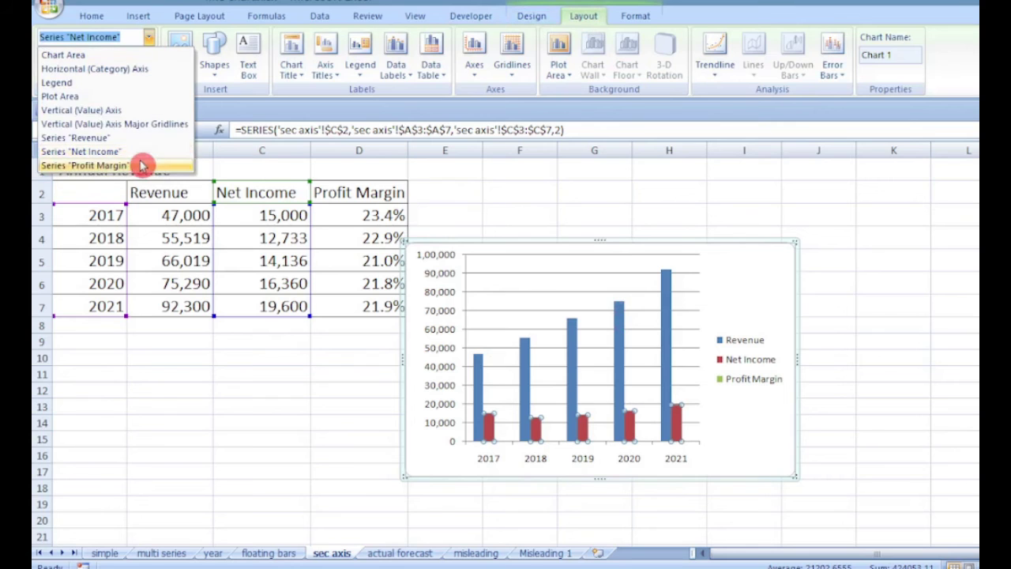
left_click(90, 54)
left_click(876, 304)
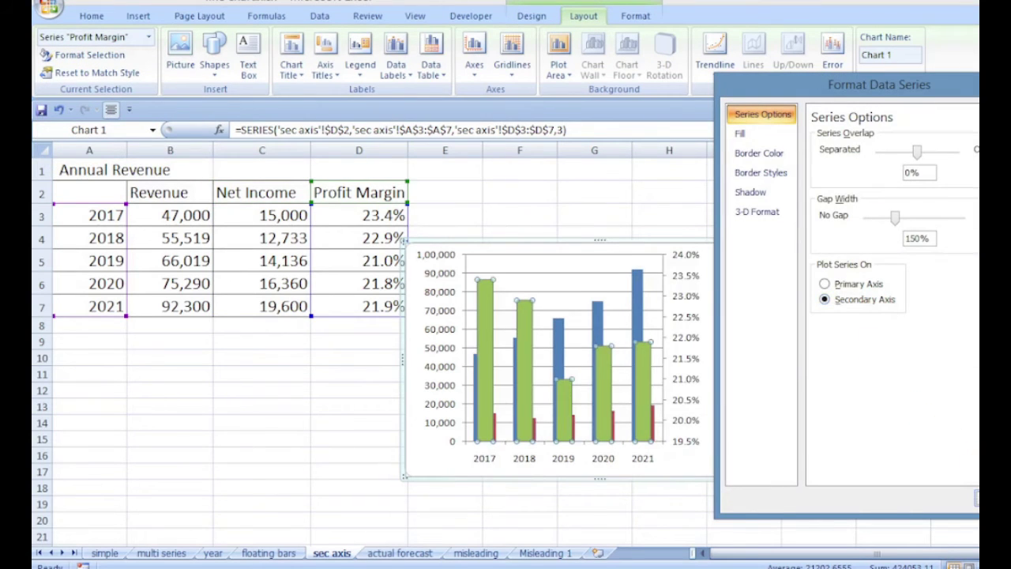
left_click(976, 498)
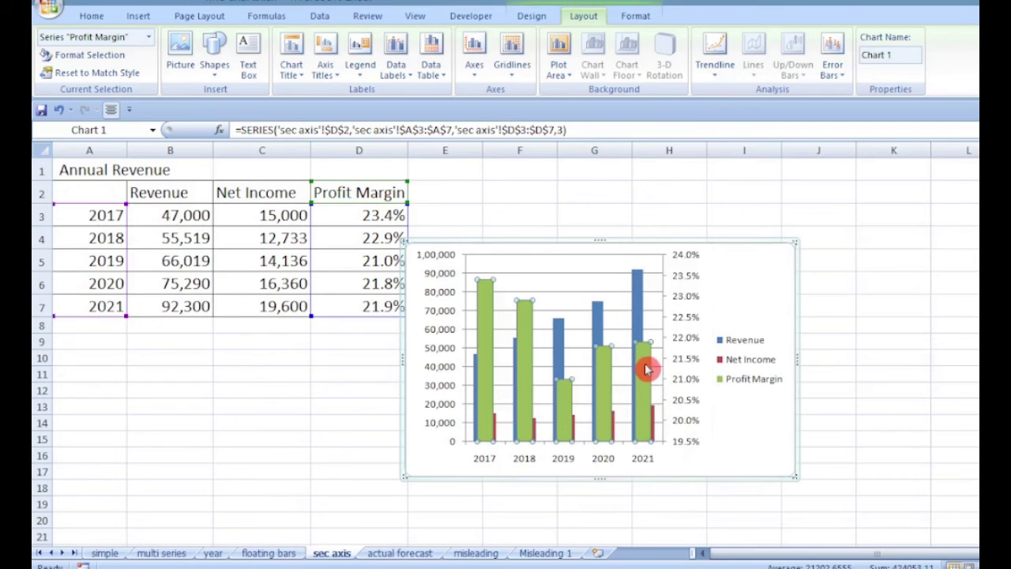
Change the chart type of the Profit Margin series to a basic line.
left_click(532, 16)
left_click(63, 57)
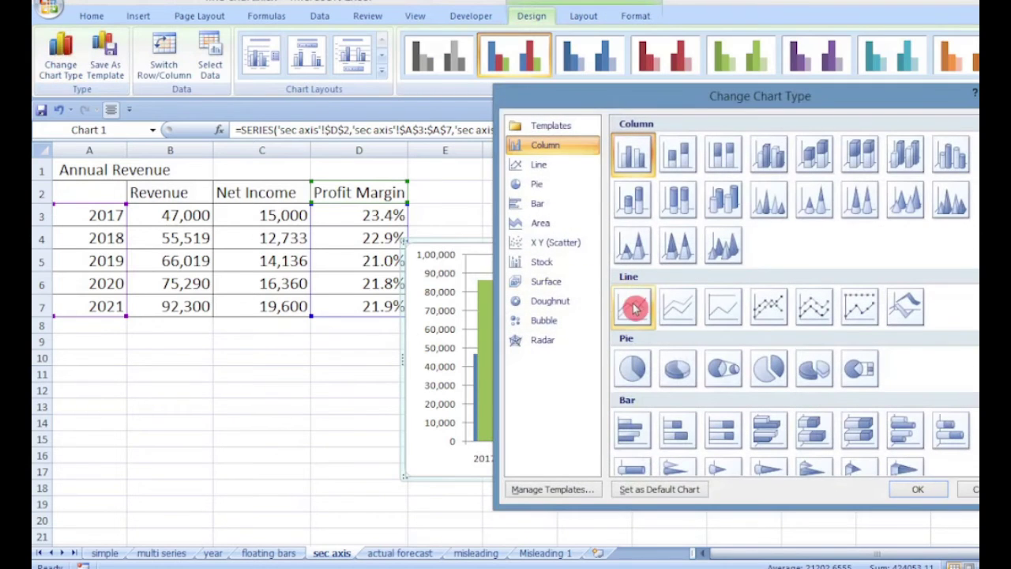
left_click(642, 309)
left_click(918, 489)
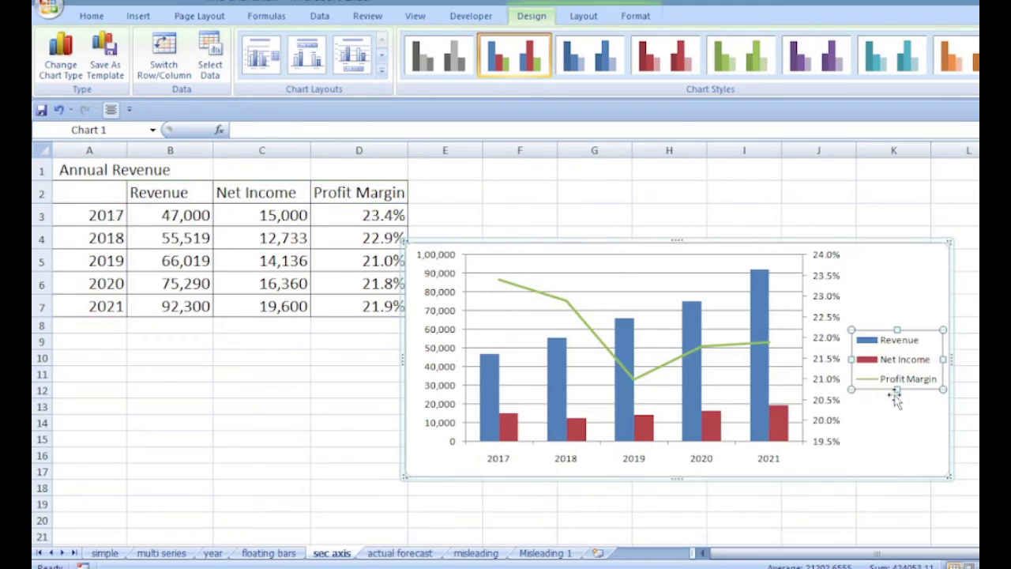
Widen the combined column and line chart and place its legend at the bottom of the chart.
right_click(888, 394)
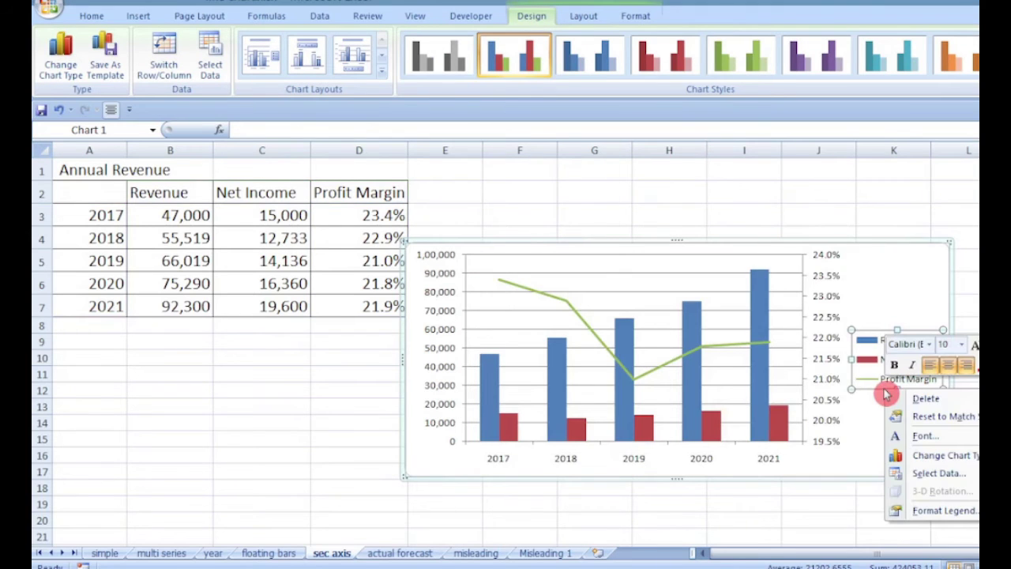
left_click(948, 511)
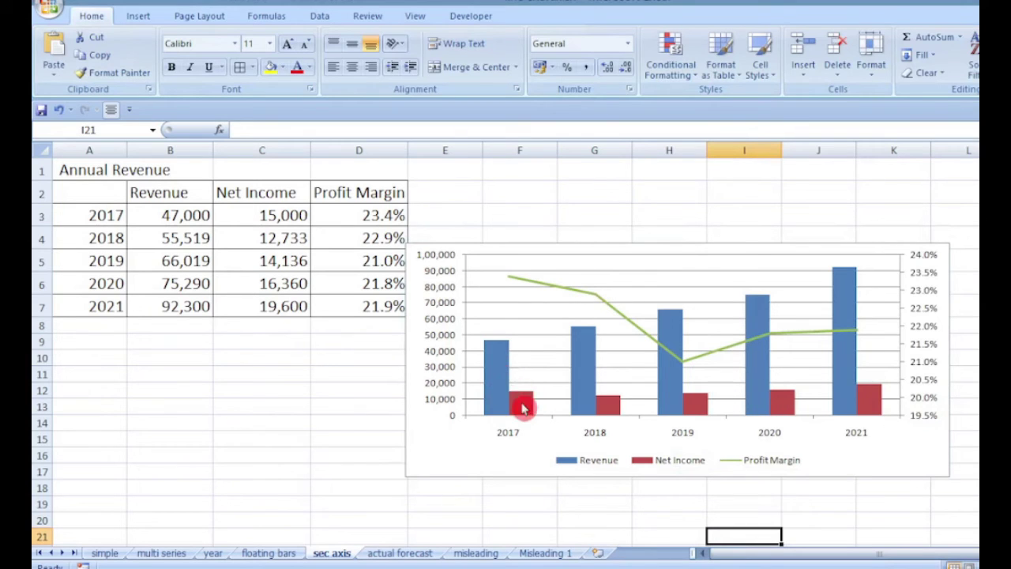
left_click(545, 286)
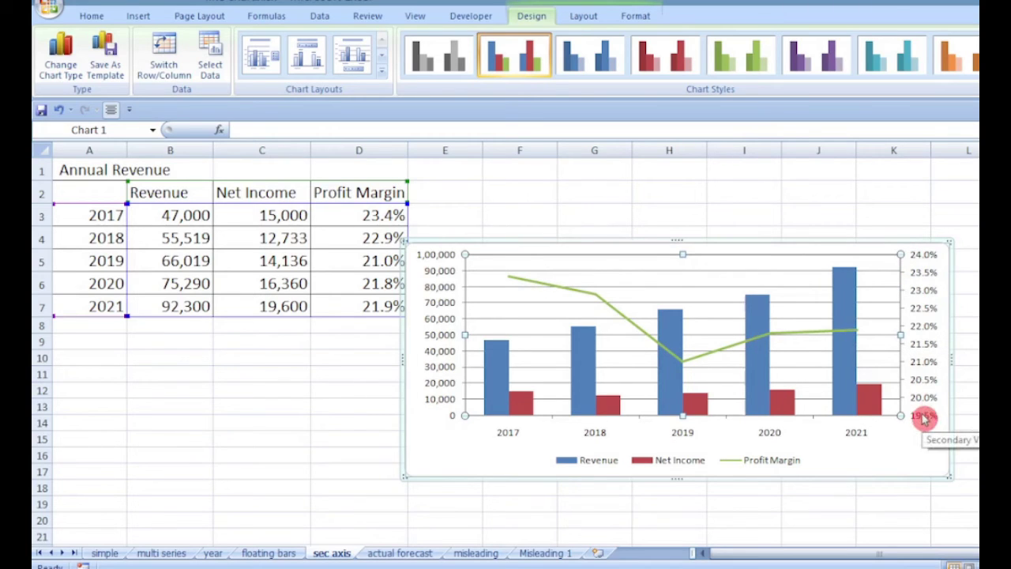
left_click(916, 327)
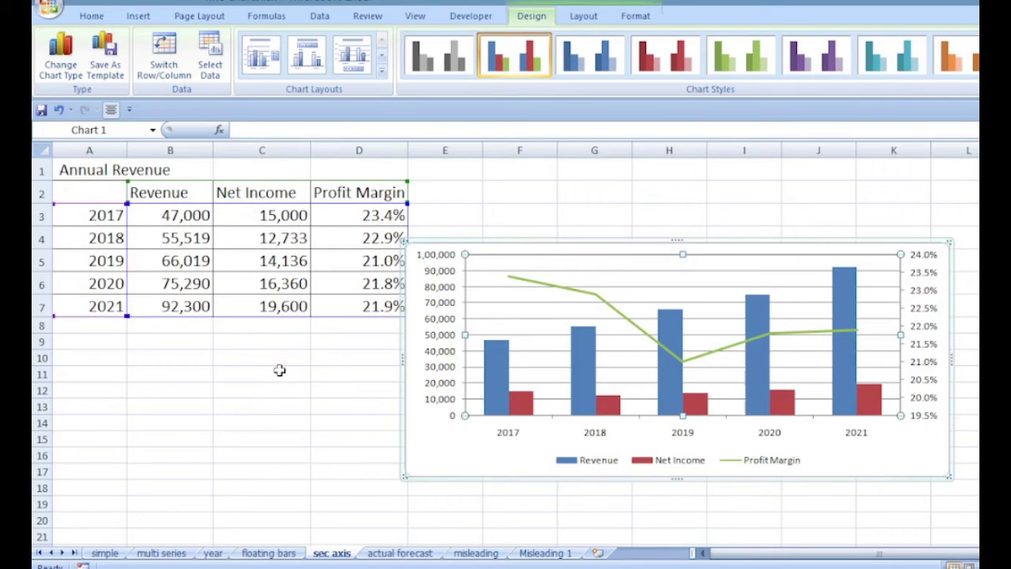
On the actual forecast sheet, copy the Jul–Dec forecast rows D2:E7 to A8 below June, and delete the existing chart.
left_click(411, 556)
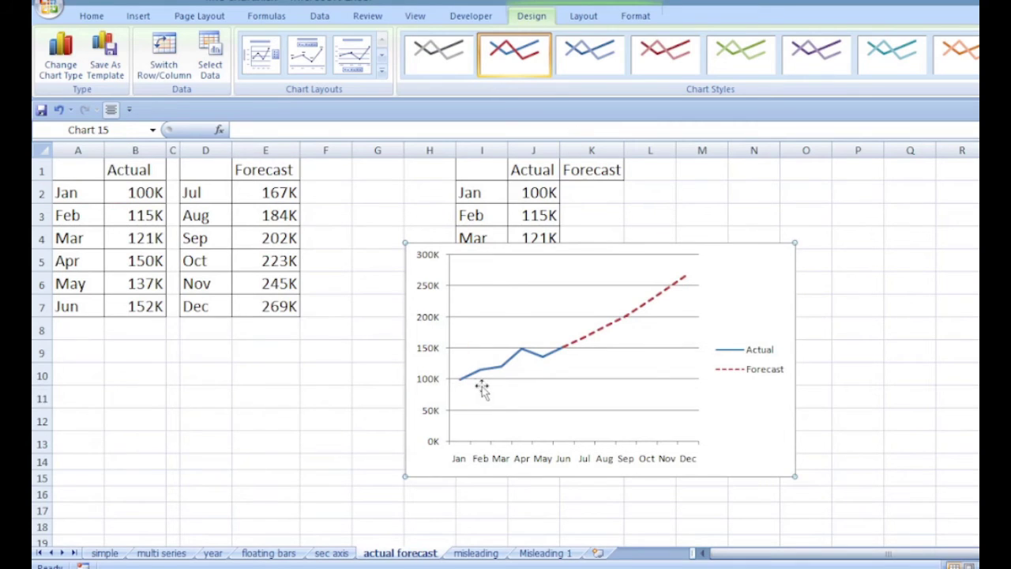
left_click(710, 284)
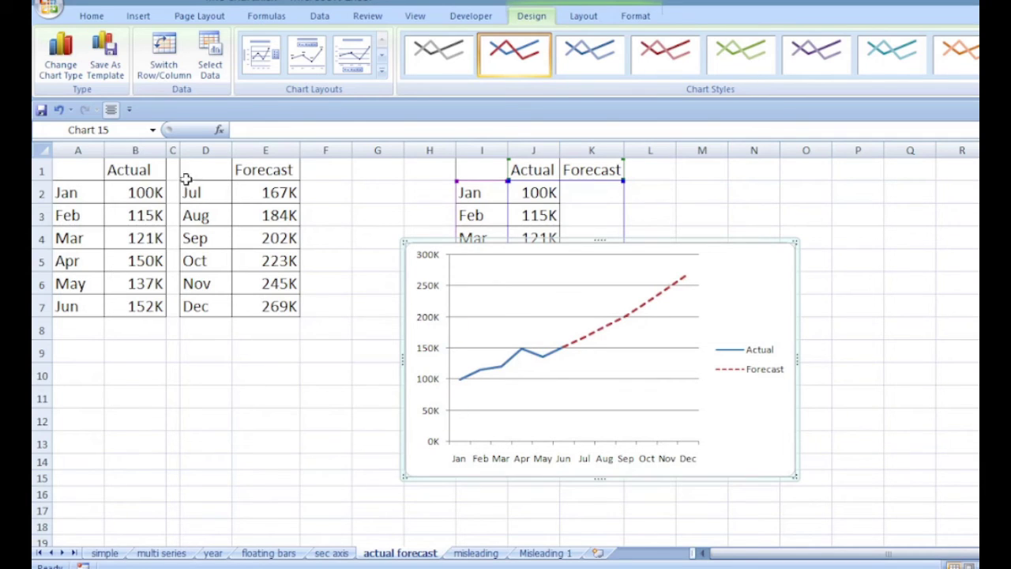
left_click_drag(199, 192, 253, 304)
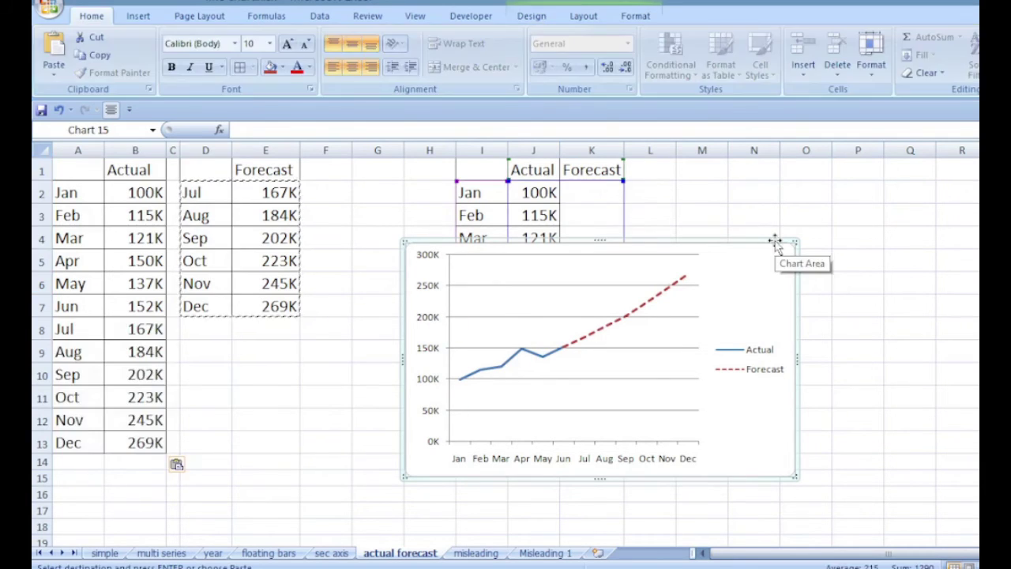
key("Delete")
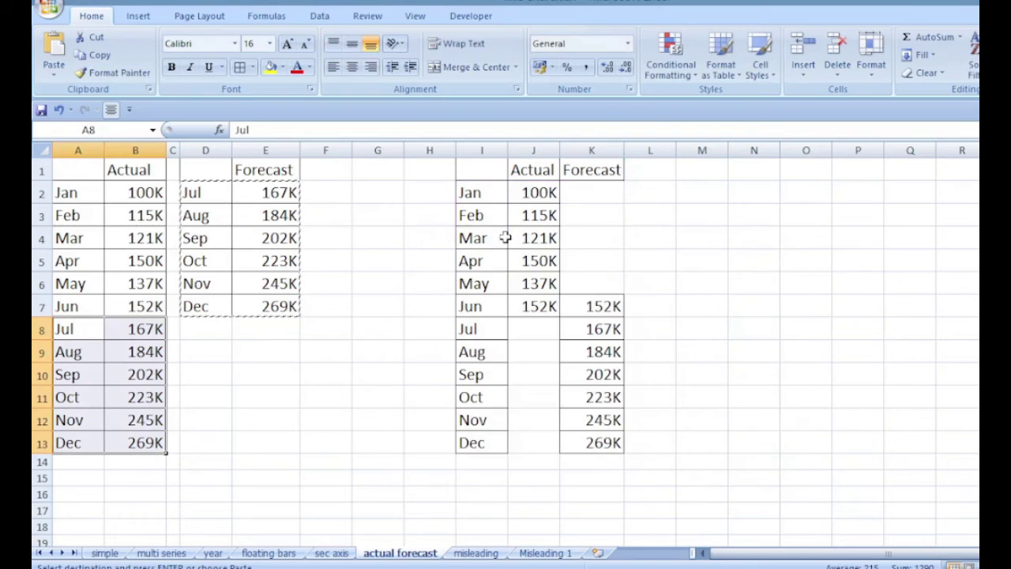
Try a basic 2-D line chart from the combined Actual table A1:B13 and delete it.
left_click_drag(78, 169, 134, 442)
left_click(138, 16)
left_click(332, 45)
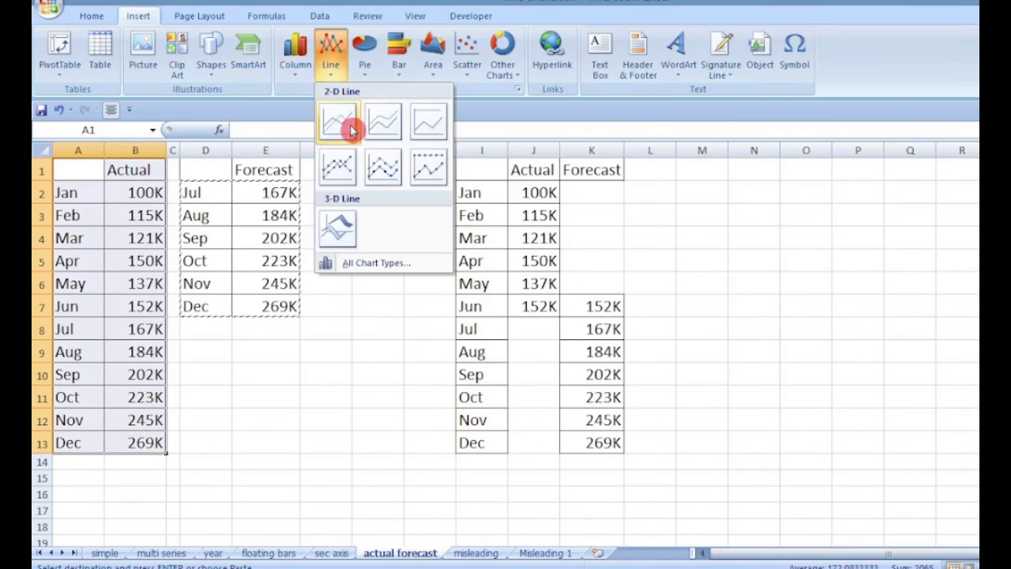
left_click(339, 124)
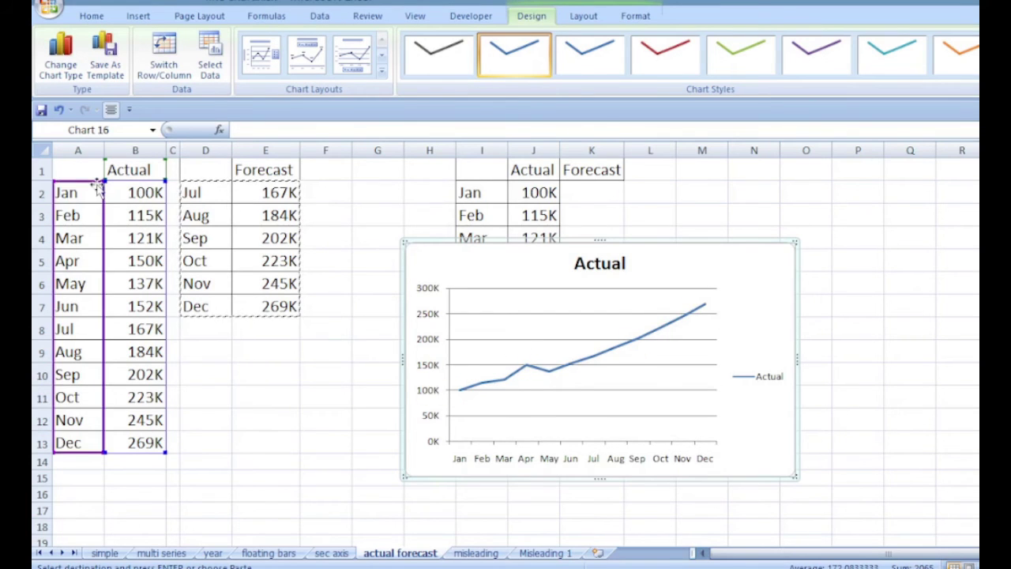
mouse_move(590, 361)
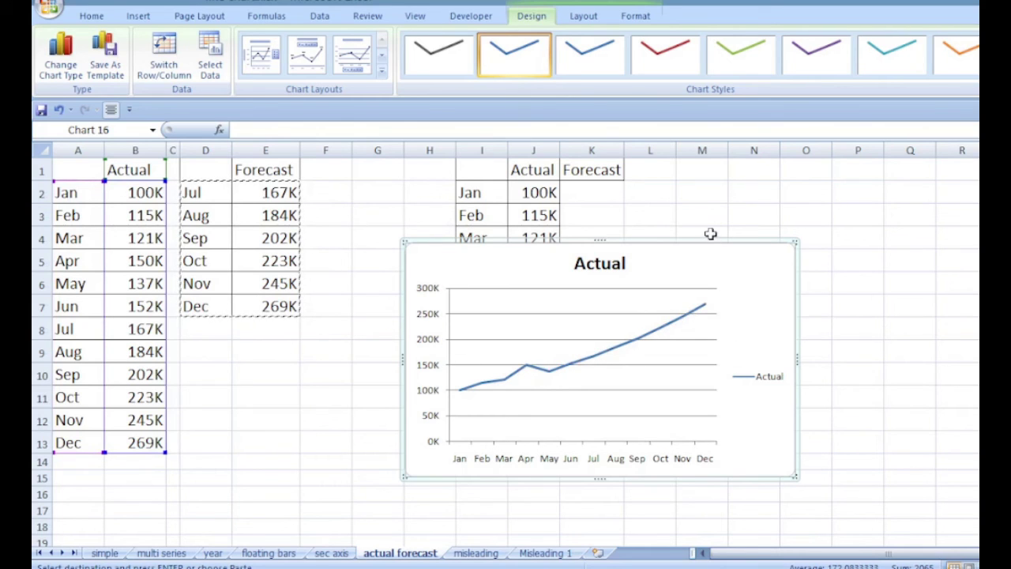
key("Delete")
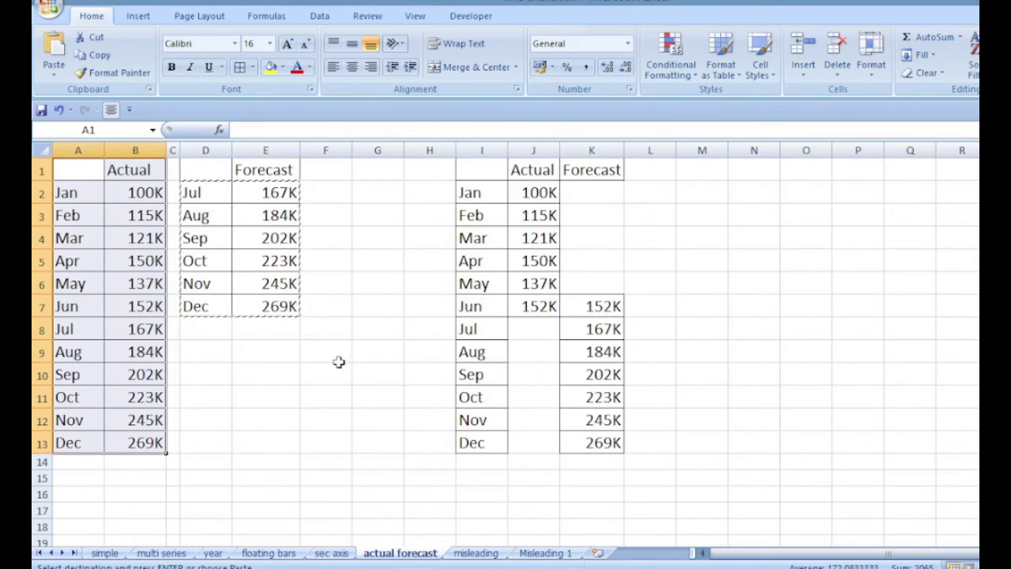
Insert a basic 2-D line chart from the Actual and Forecast table I1:K13 and move it beside that table.
left_click_drag(483, 179, 588, 439)
scroll(309, 90, "down", 1)
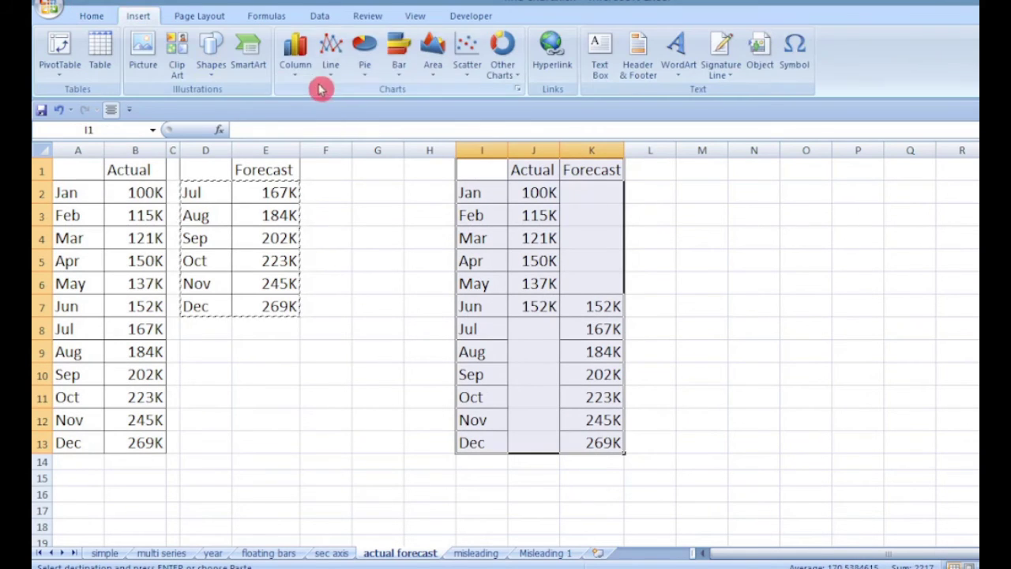
left_click(330, 57)
left_click(332, 124)
left_click_drag(670, 241, 908, 192)
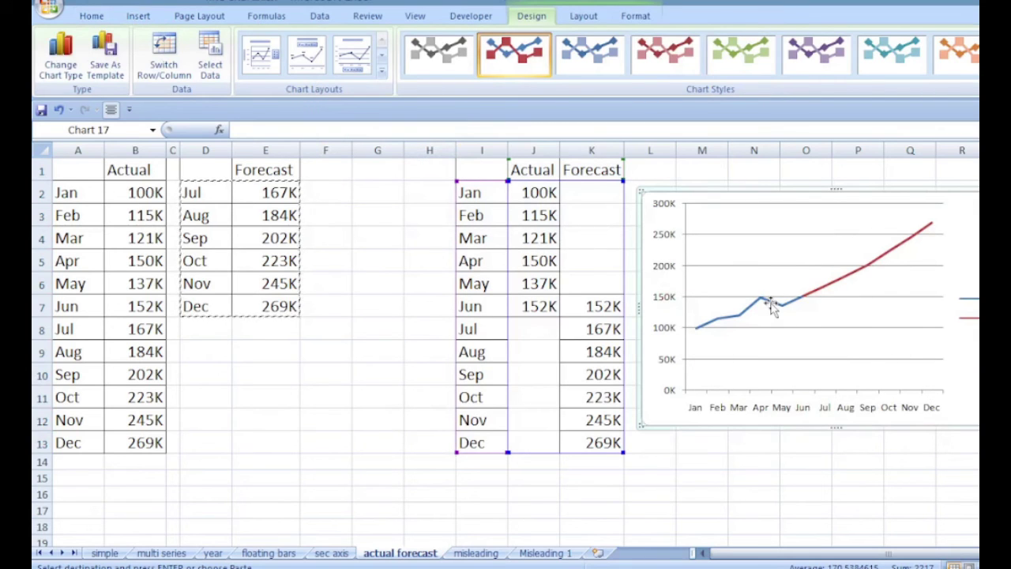
Format the Forecast series line with a dashed line style.
left_click(853, 280)
left_click(855, 278)
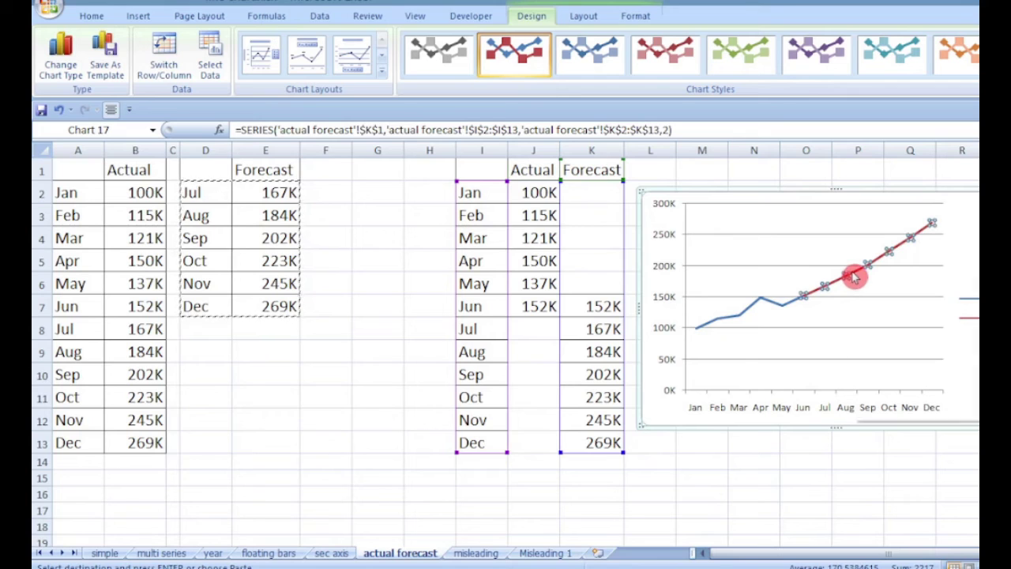
right_click(854, 276)
left_click(919, 408)
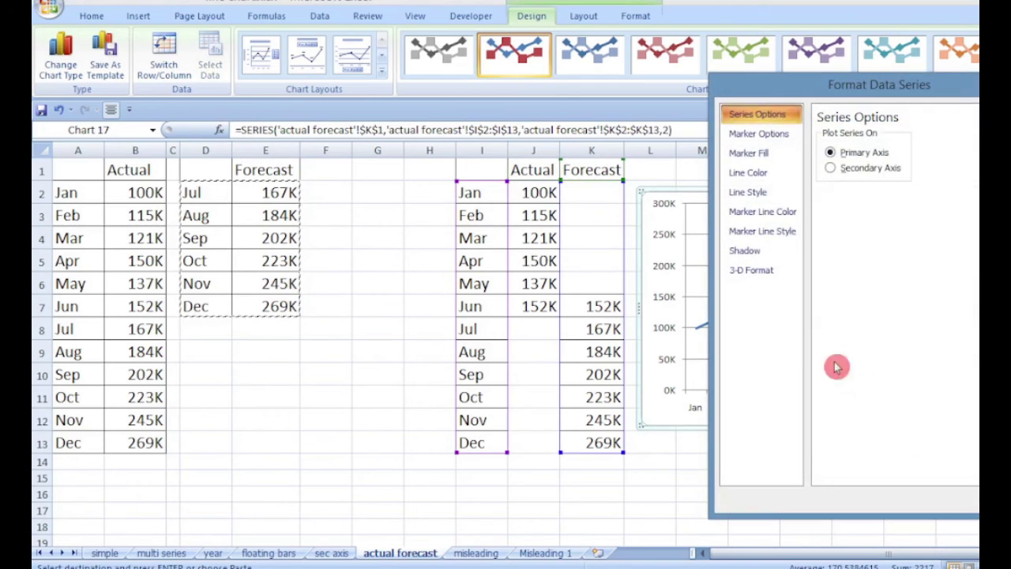
left_click(757, 194)
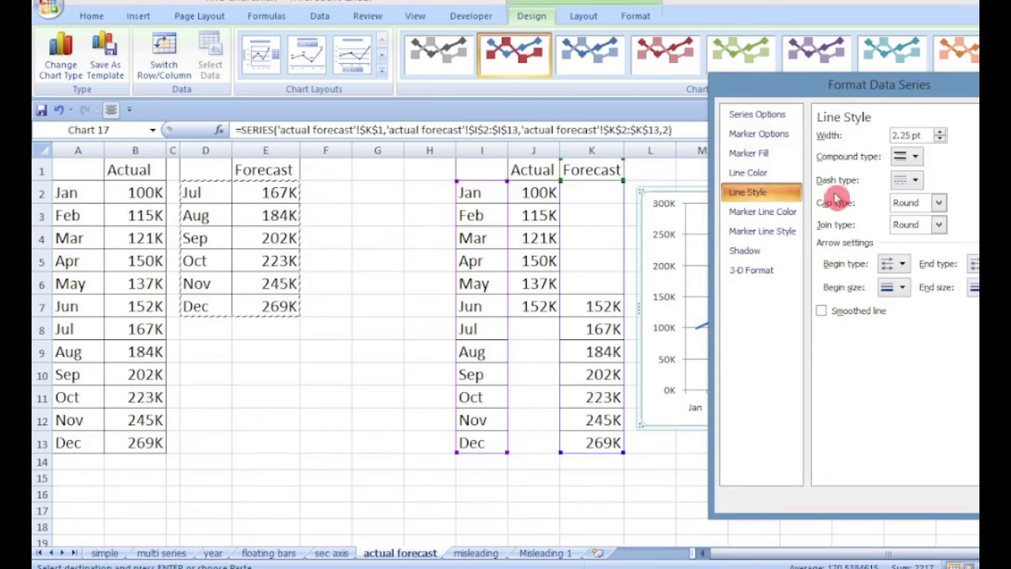
left_click(916, 182)
left_click(925, 221)
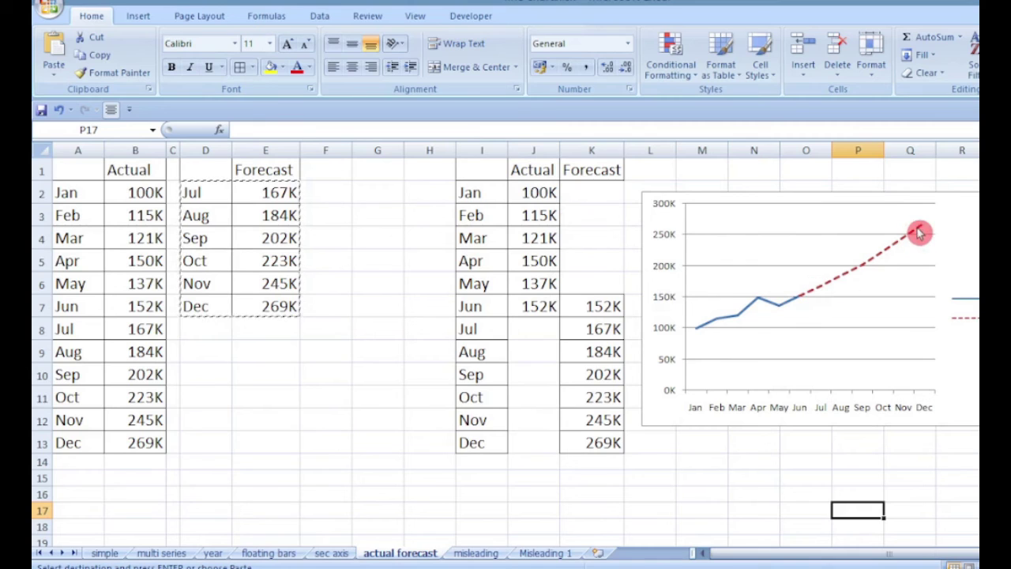
Examine the axis scales of the Cakes charts on the misleading sheet and the % Coke and % Mirinda charts on Misleading 1.
key("ctrl+Page_Down")
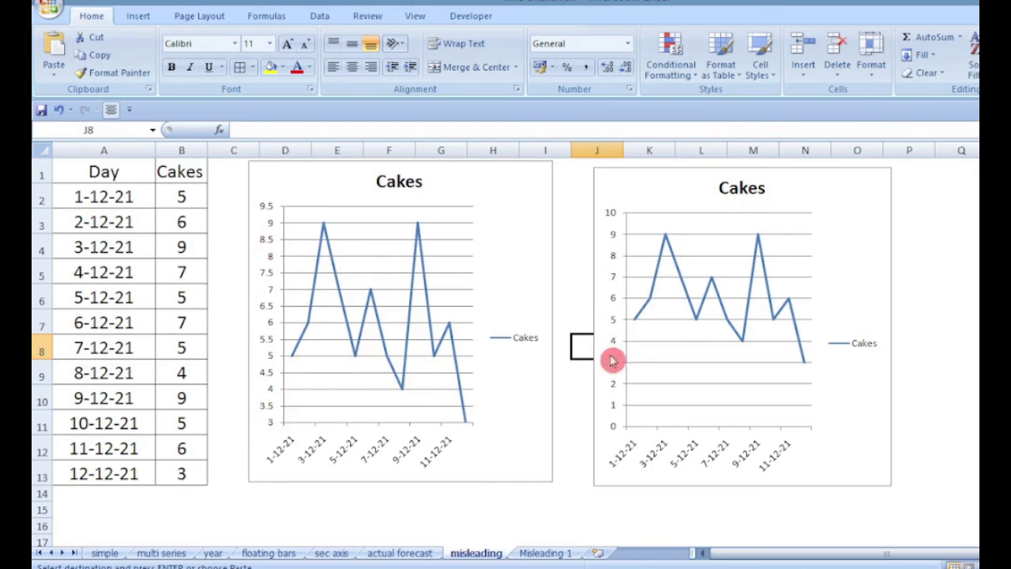
left_click(549, 552)
left_click_drag(126, 152, 235, 146)
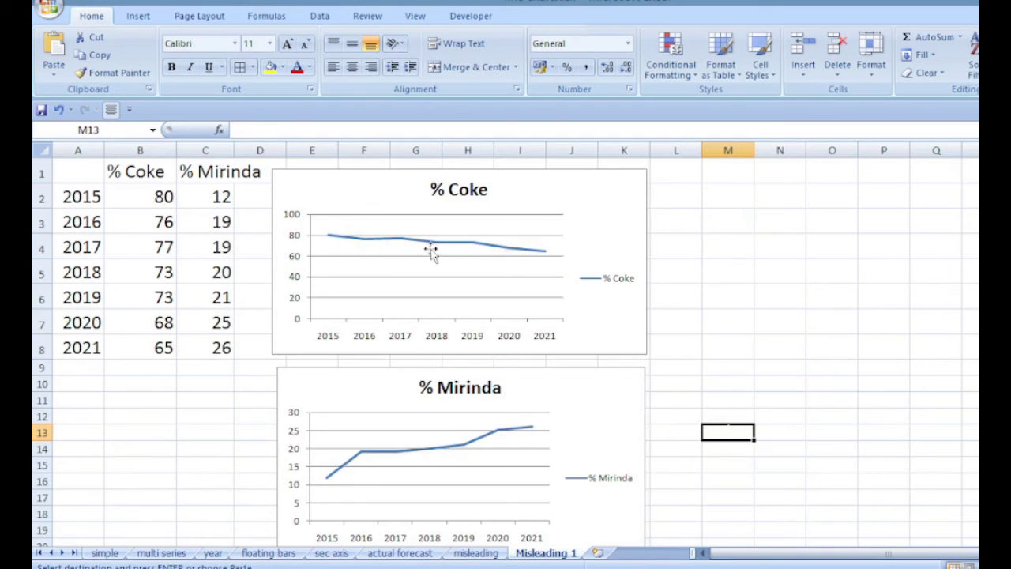
left_click(331, 244)
left_click(348, 237)
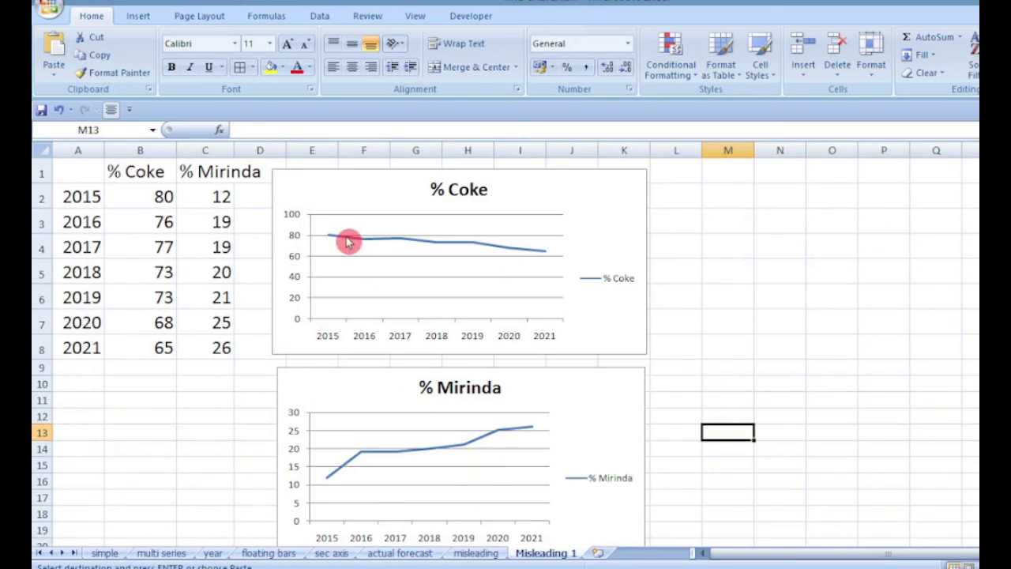